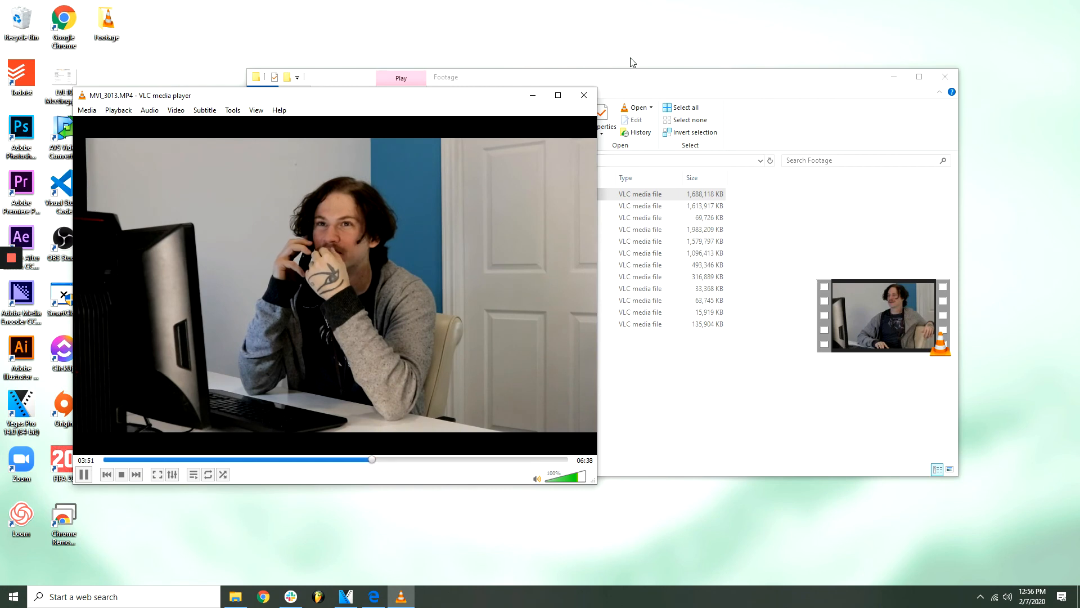
# Return to the Footage folder window, close the video player and rename MVI_3013.MP4 as Main Acting
pyautogui.click(610, 88)
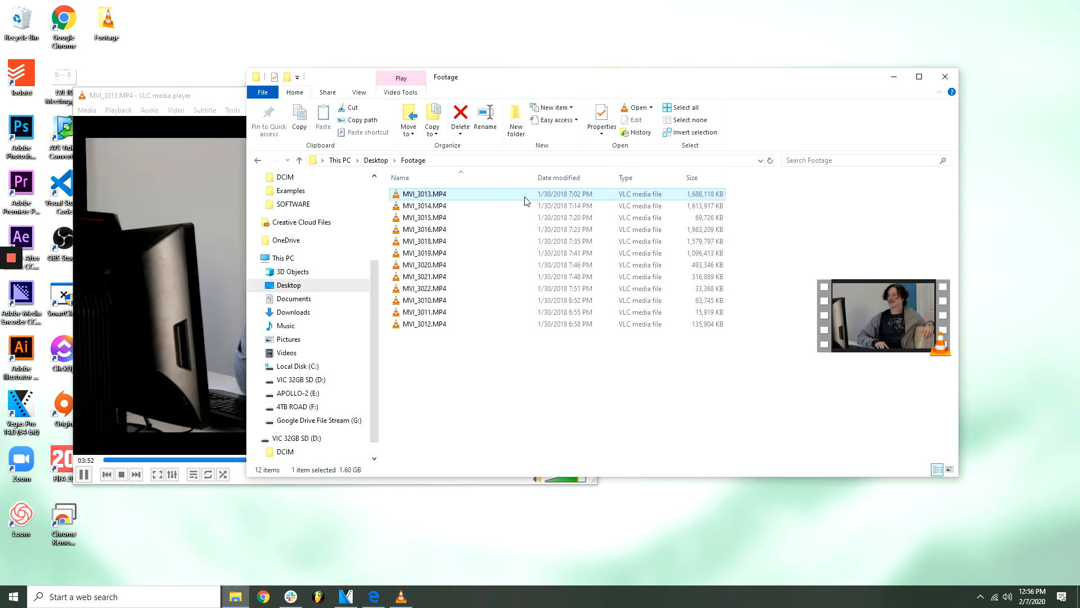
pyautogui.click(230, 101)
pyautogui.click(585, 96)
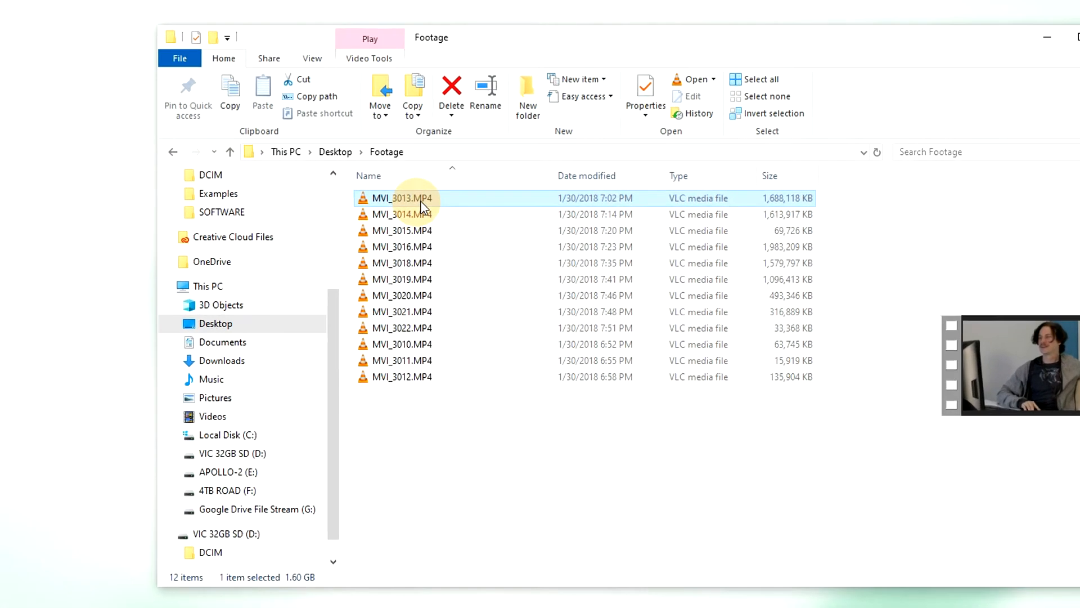
pyautogui.click(422, 200)
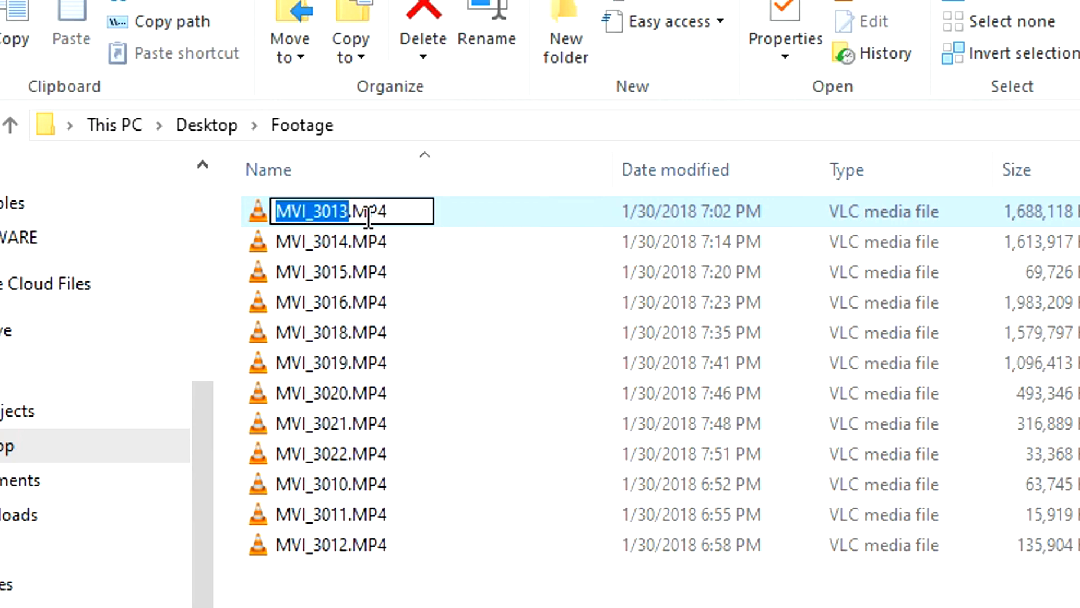
pyautogui.write('Main Acting')
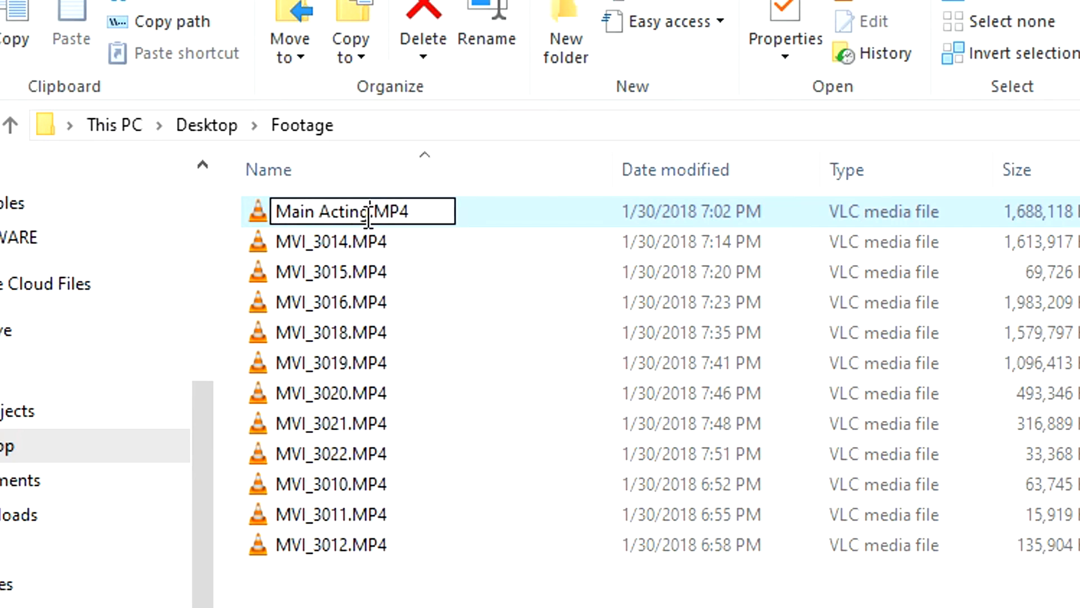
pyautogui.press('Return')
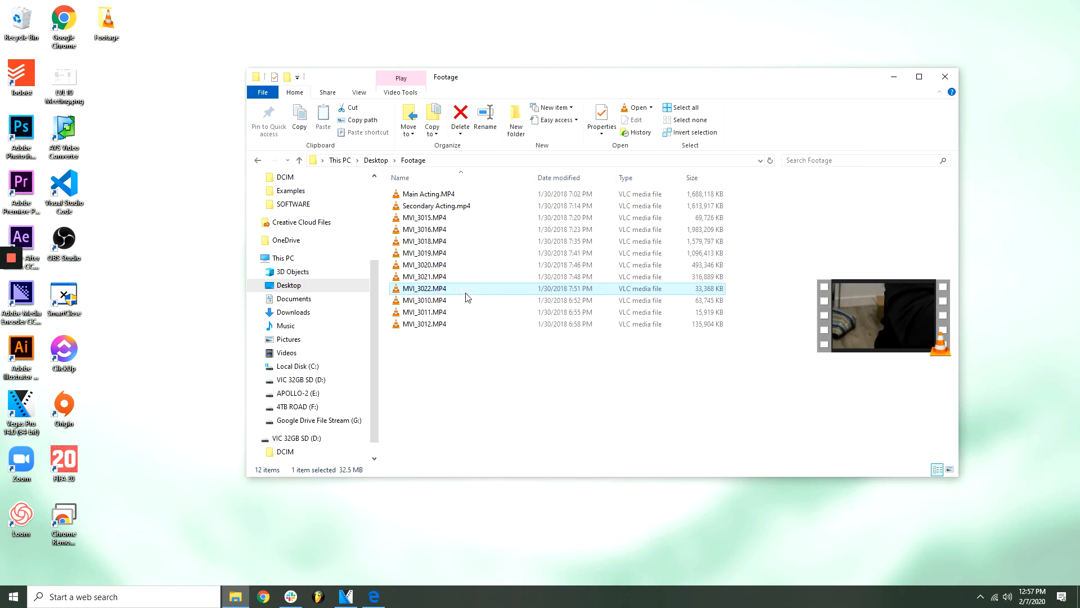
# Delete the unneeded clips MVI_3022.MP4 and MVI_3011.MP4 from the Footage folder
pyautogui.press('Delete')
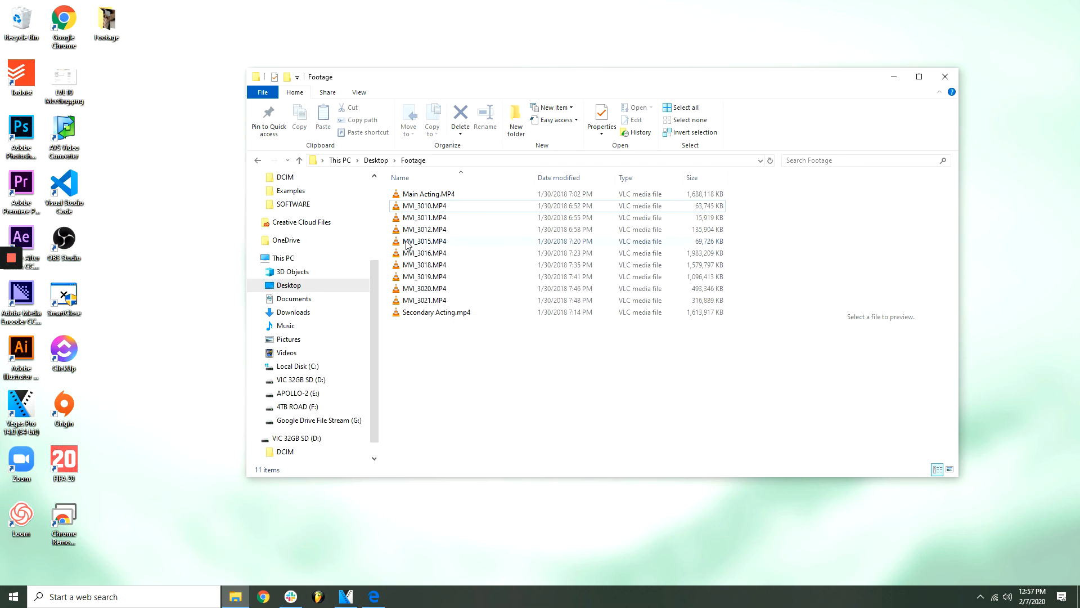
pyautogui.click(430, 219)
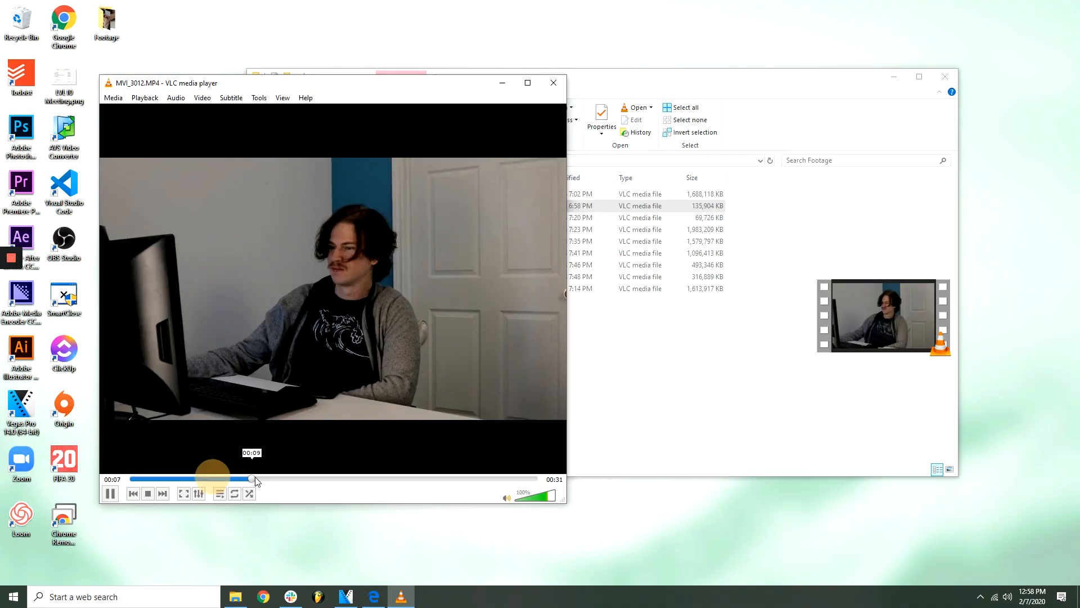
# Skim MVI_3012.MP4 up to 00:26, close the video player and open the file's name for editing
pyautogui.moveTo(251, 479); pyautogui.dragTo(485, 489)
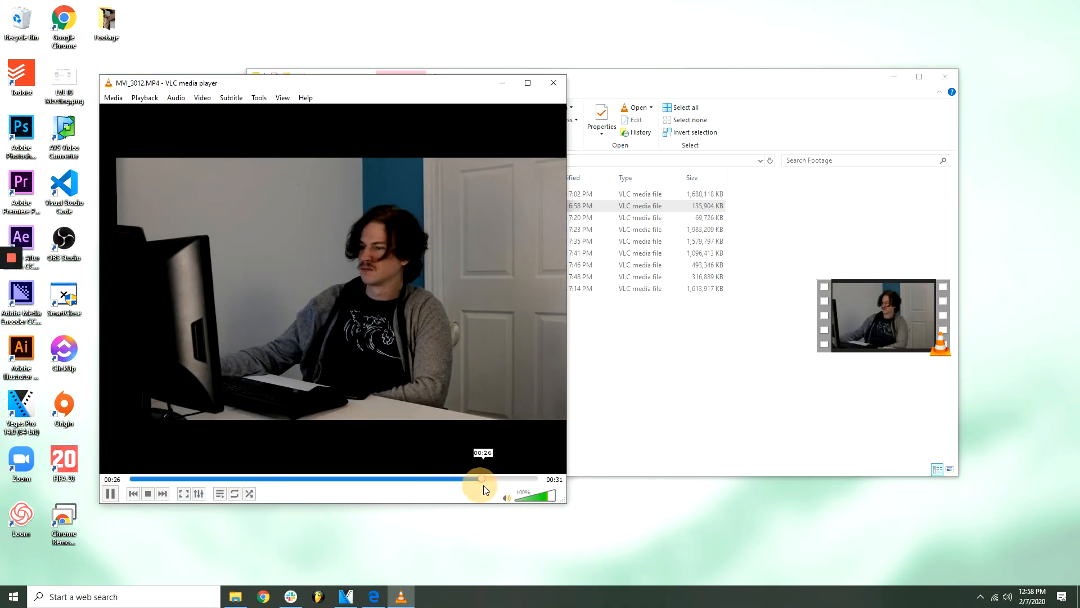
pyautogui.click(554, 83)
pyautogui.press('F2')
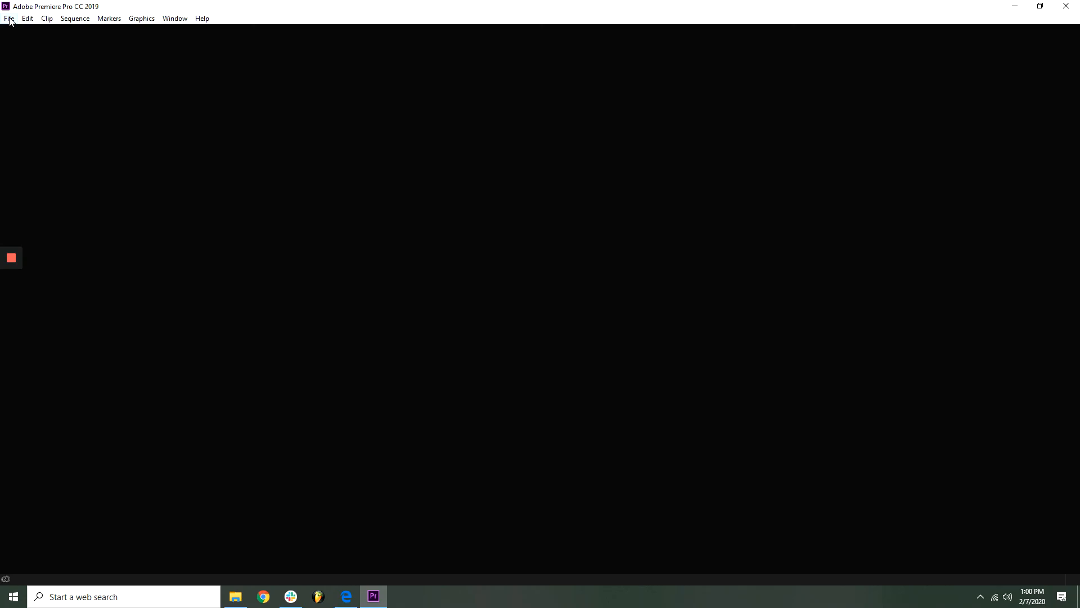
# In Premiere Pro, create a new project named Test Video, stored in the Footage folder on the Desktop
pyautogui.click(9, 19)
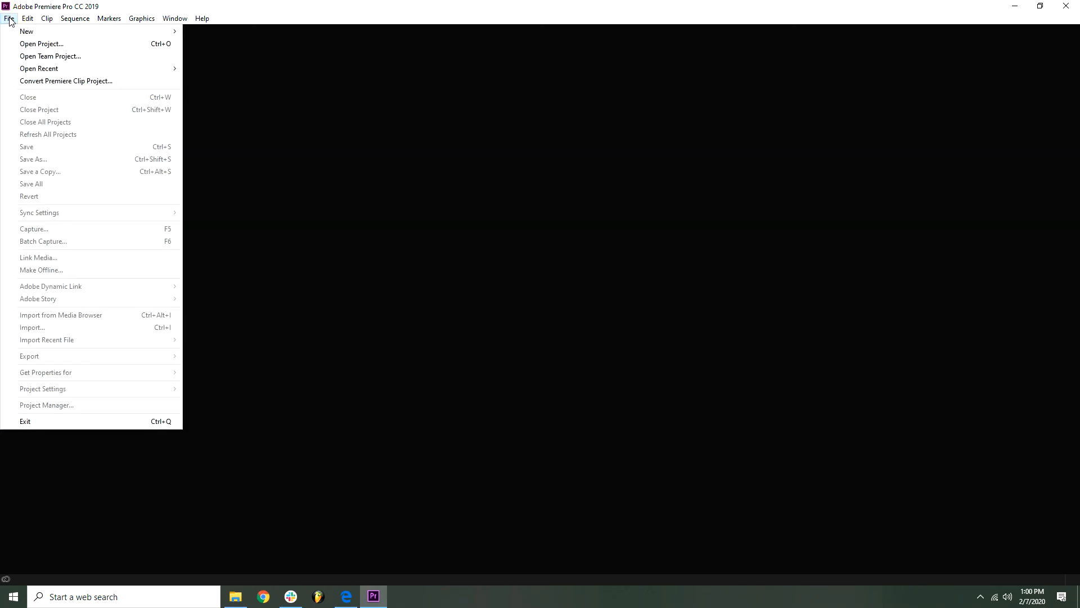
pyautogui.moveTo(35, 35)
pyautogui.click(224, 30)
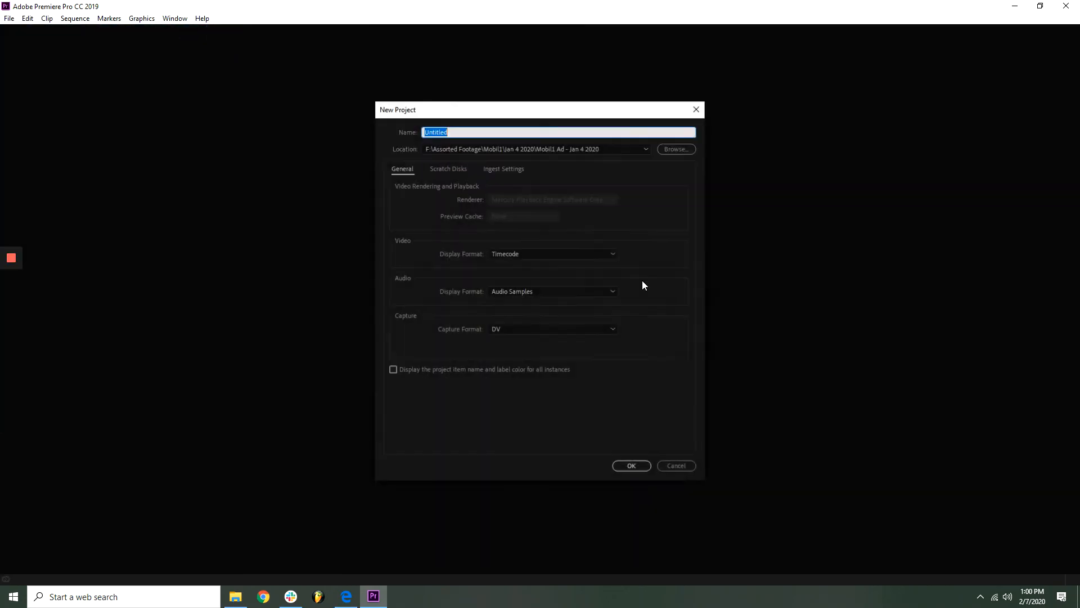
pyautogui.click(677, 149)
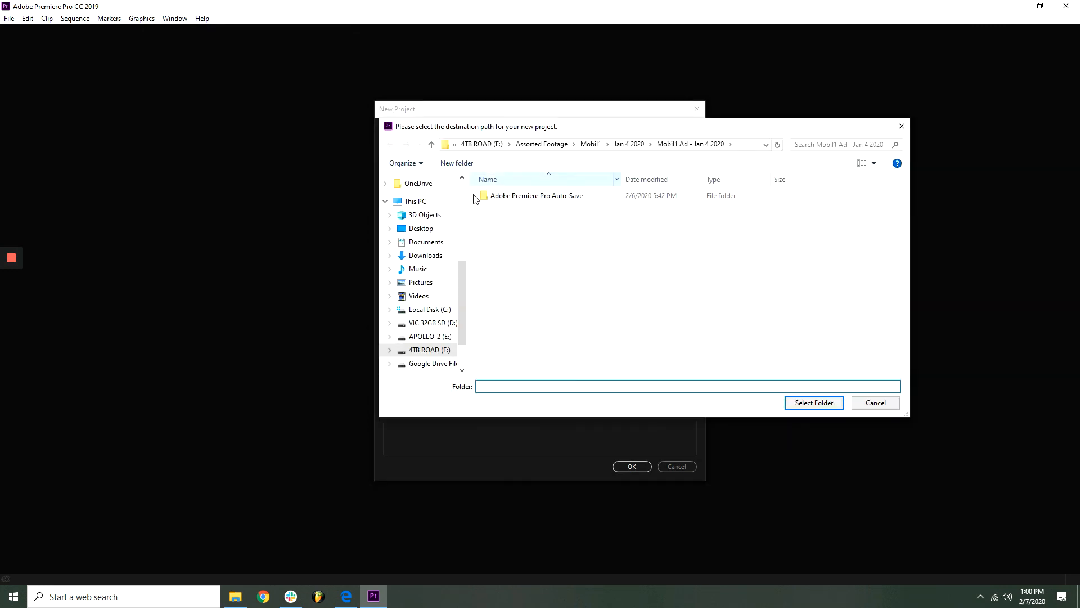
pyautogui.click(425, 234)
pyautogui.click(550, 196)
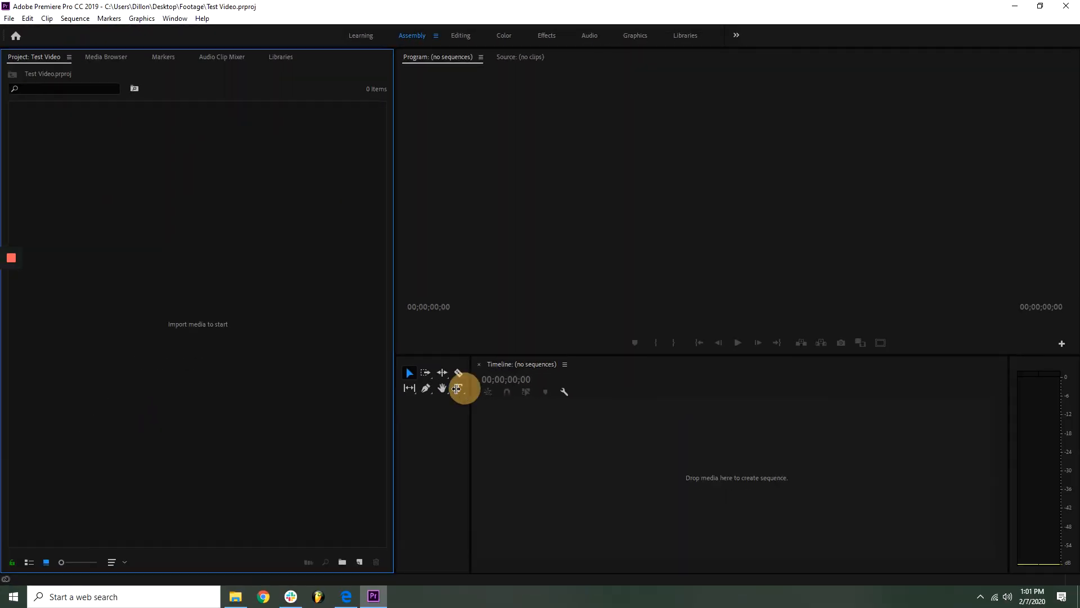
# Resize the workspace so the project and tool areas are narrower and the program monitor and timeline are wider
pyautogui.moveTo(456, 388); pyautogui.dragTo(432, 390)
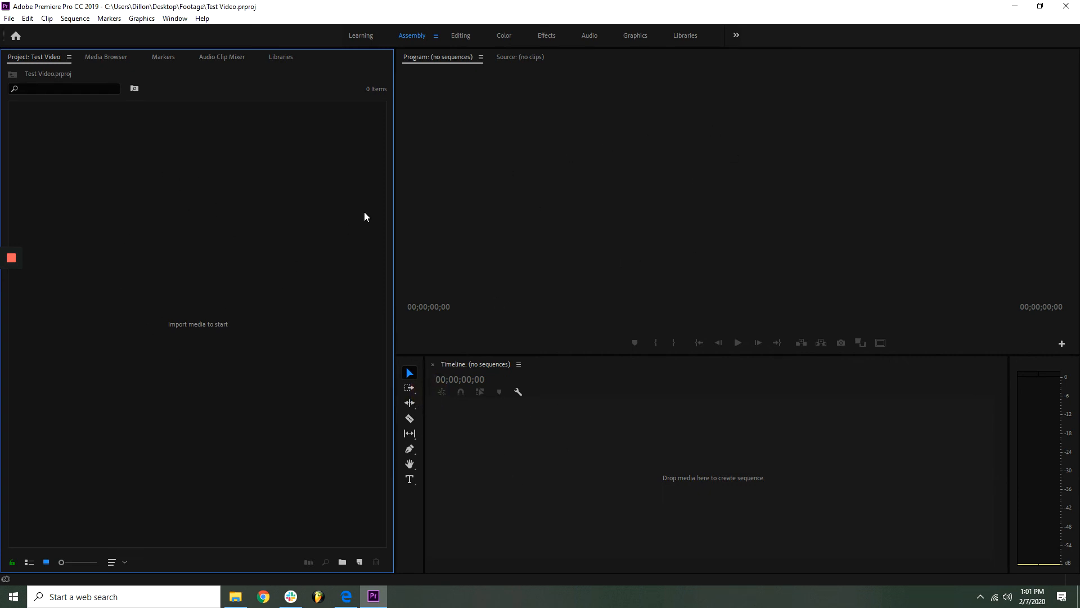
pyautogui.moveTo(393, 225); pyautogui.dragTo(280, 223)
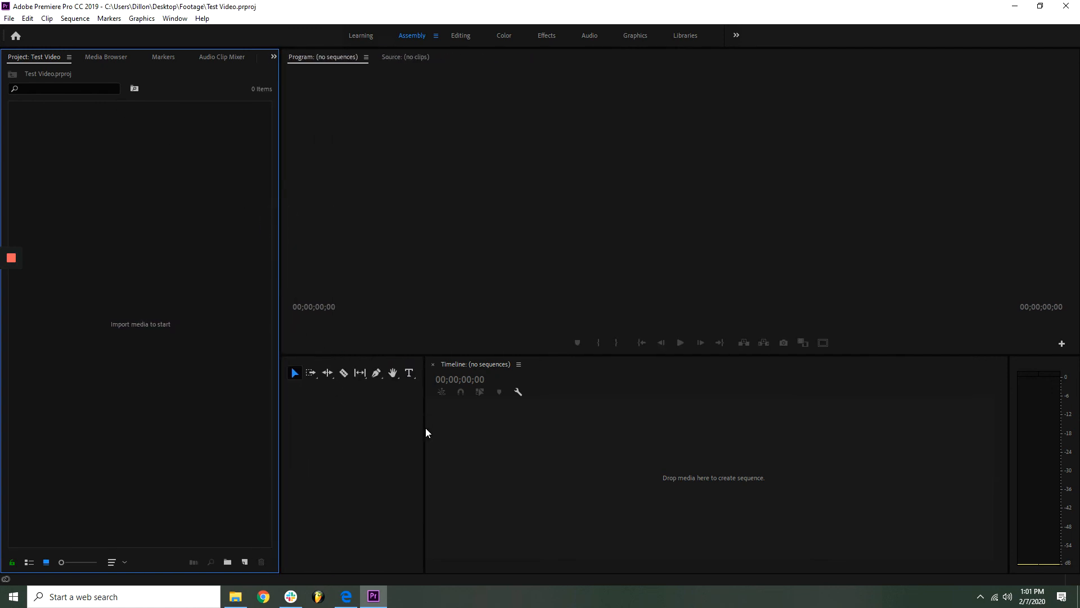
pyautogui.moveTo(425, 428); pyautogui.dragTo(365, 428)
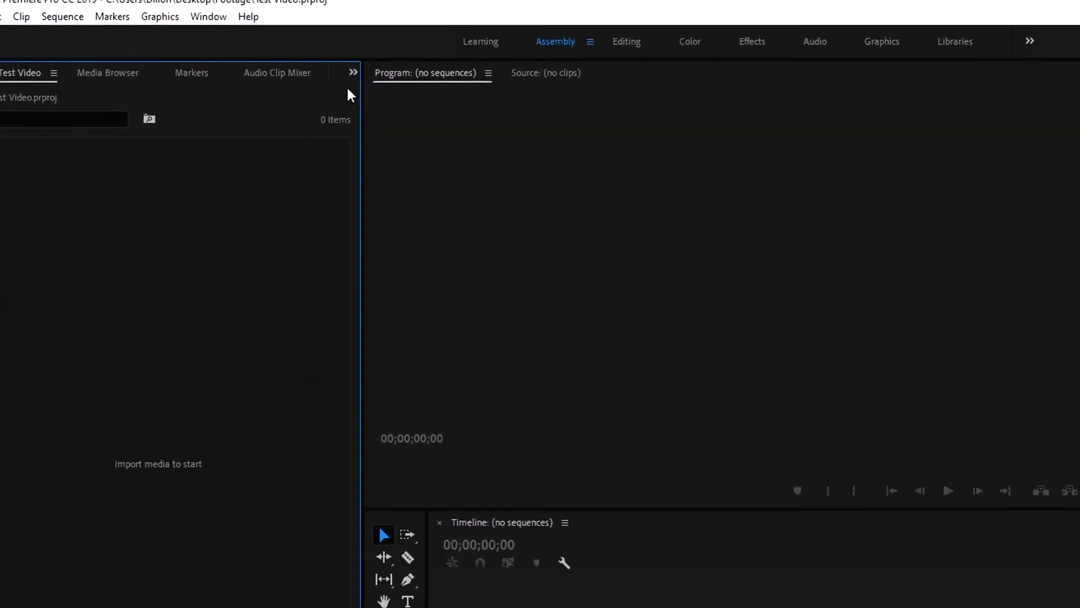
# Browse to the Desktop's Footage folder in the Media Browser and place its five video clips on the timeline as a new sequence
pyautogui.click(441, 90)
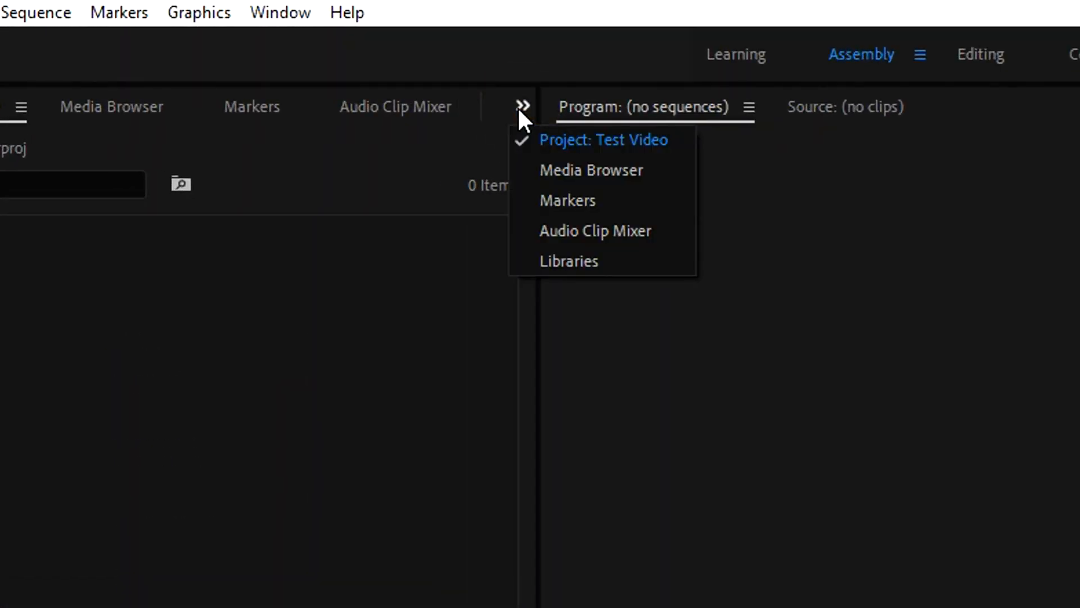
pyautogui.click(544, 170)
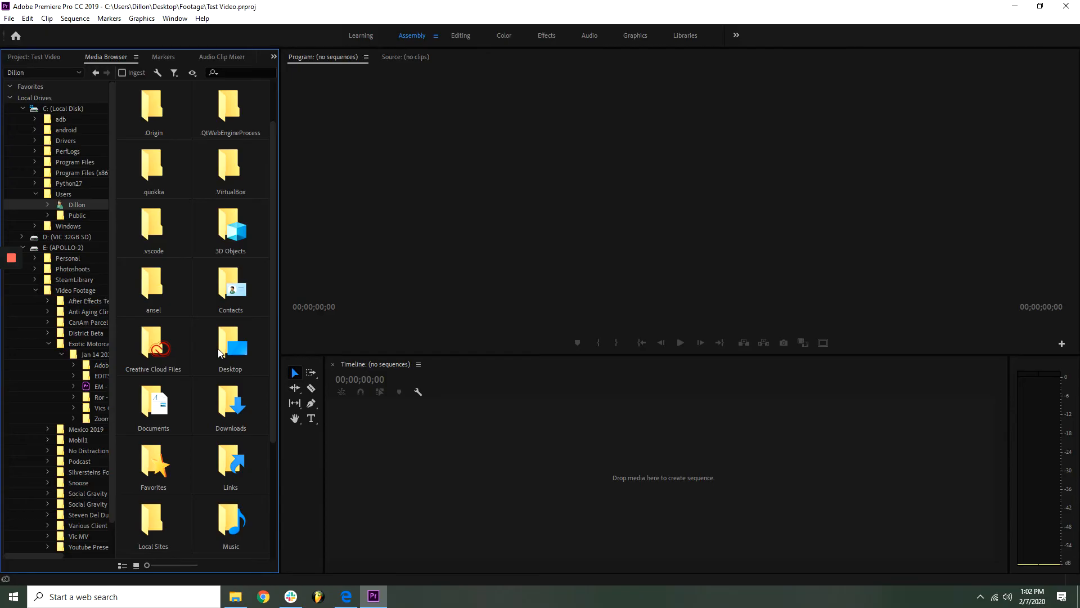
pyautogui.doubleClick(219, 352)
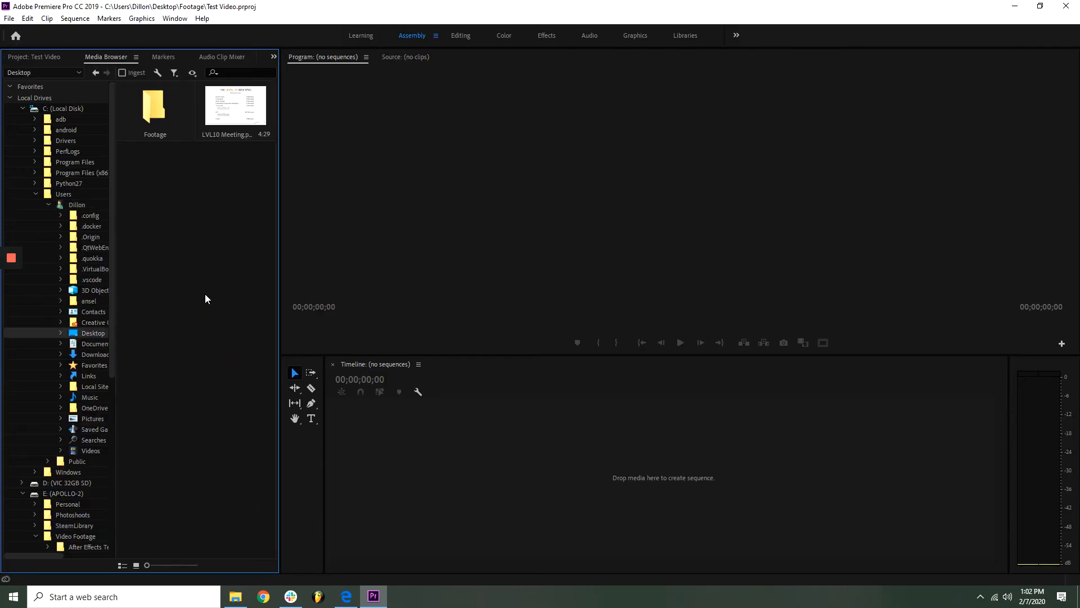
pyautogui.doubleClick(151, 106)
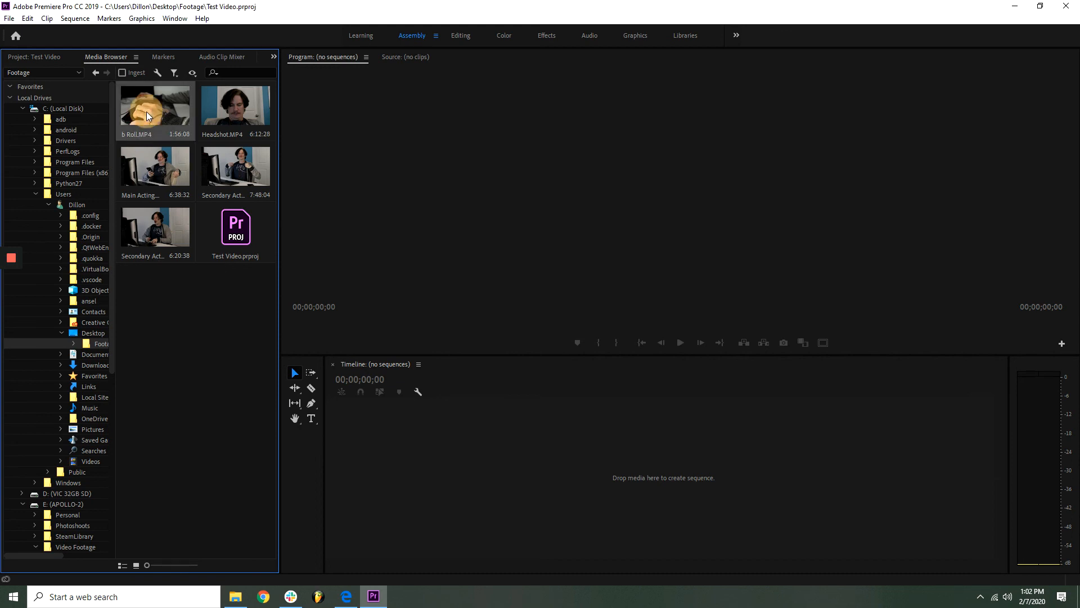
pyautogui.keyDown('shift'); pyautogui.click(161, 216); pyautogui.keyUp('shift')
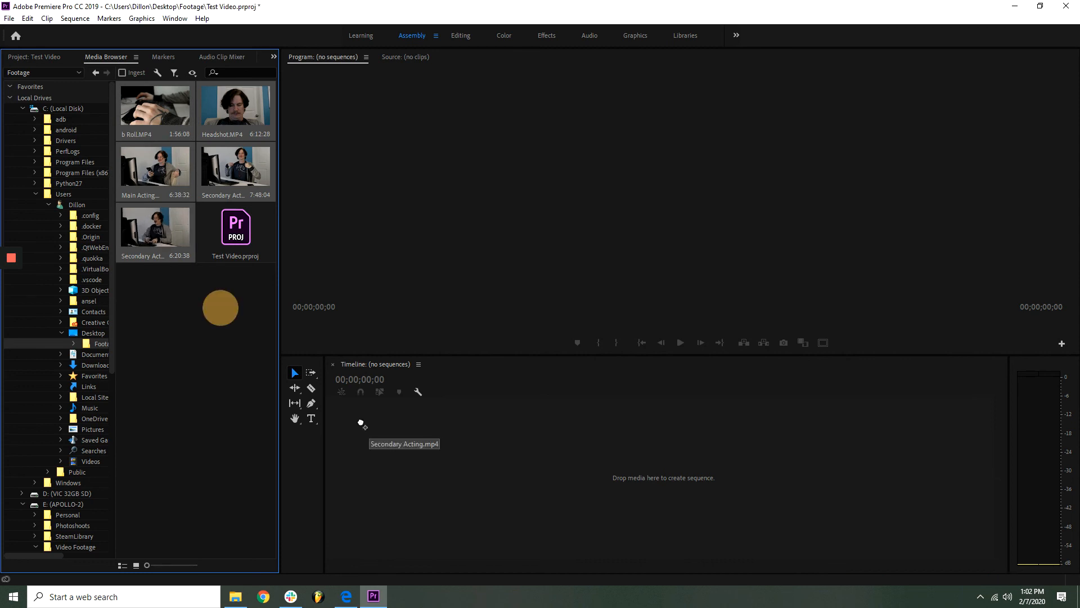
pyautogui.moveTo(361, 422); pyautogui.dragTo(365, 426)
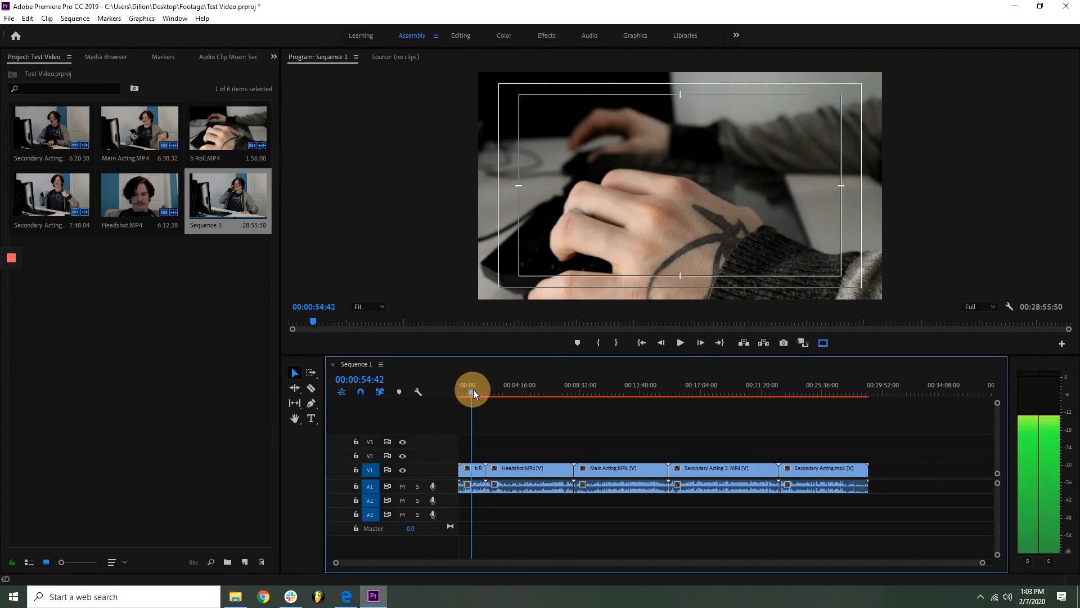
# Scrub through the opening footage and split the b Roll clip at 00:00:12:11 with the Razor tool
pyautogui.moveTo(471, 389); pyautogui.dragTo(509, 390)
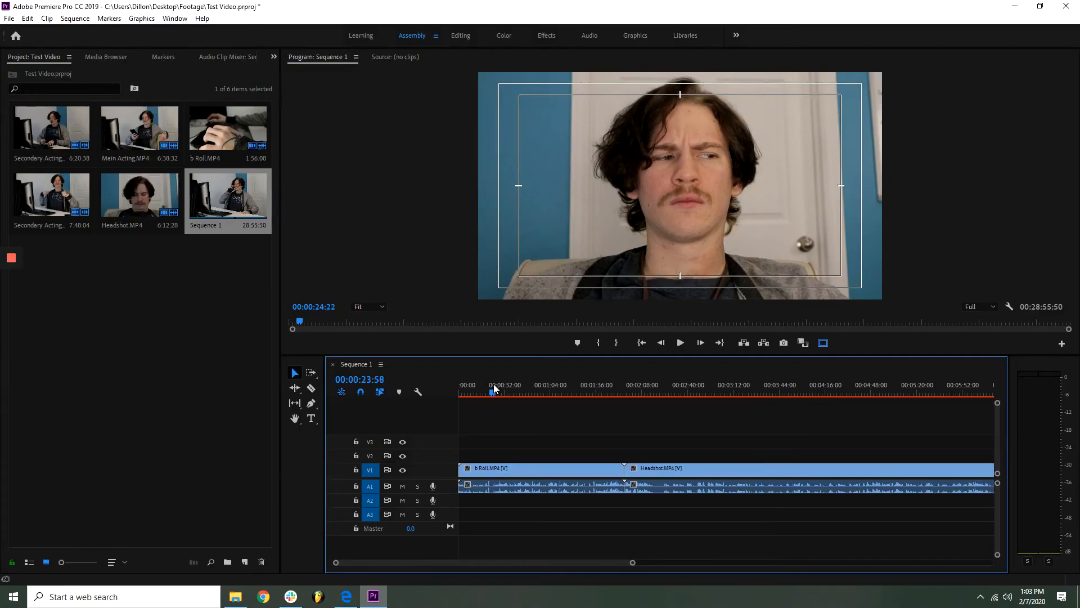
pyautogui.moveTo(495, 388); pyautogui.dragTo(473, 390)
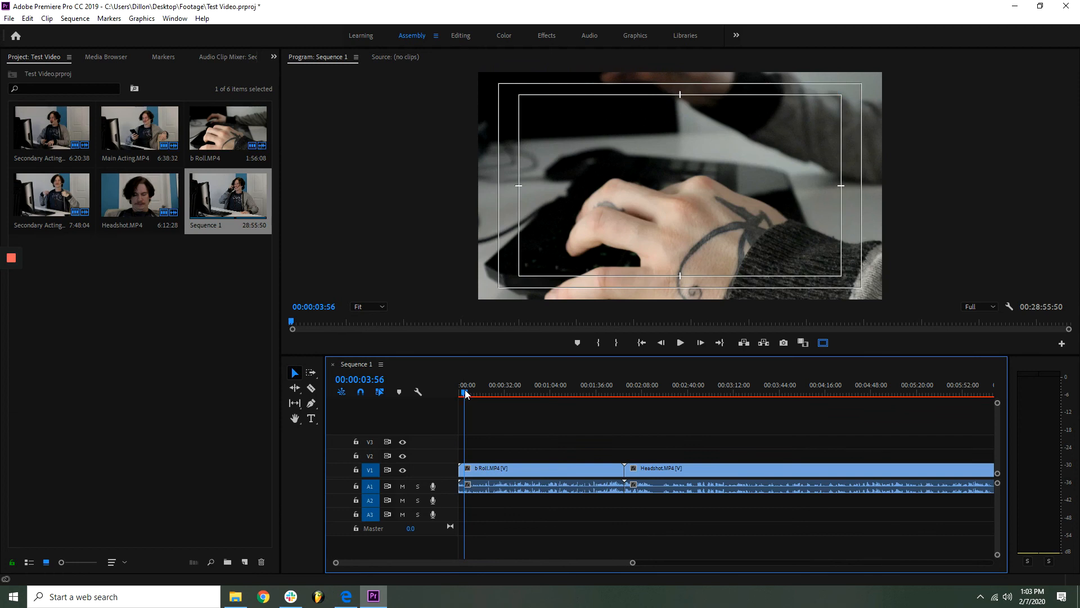
pyautogui.moveTo(466, 394)
pyautogui.mouseDown()
pyautogui.moveTo(485, 394)
pyautogui.moveTo(476, 397)
pyautogui.mouseUp()
pyautogui.press('c')
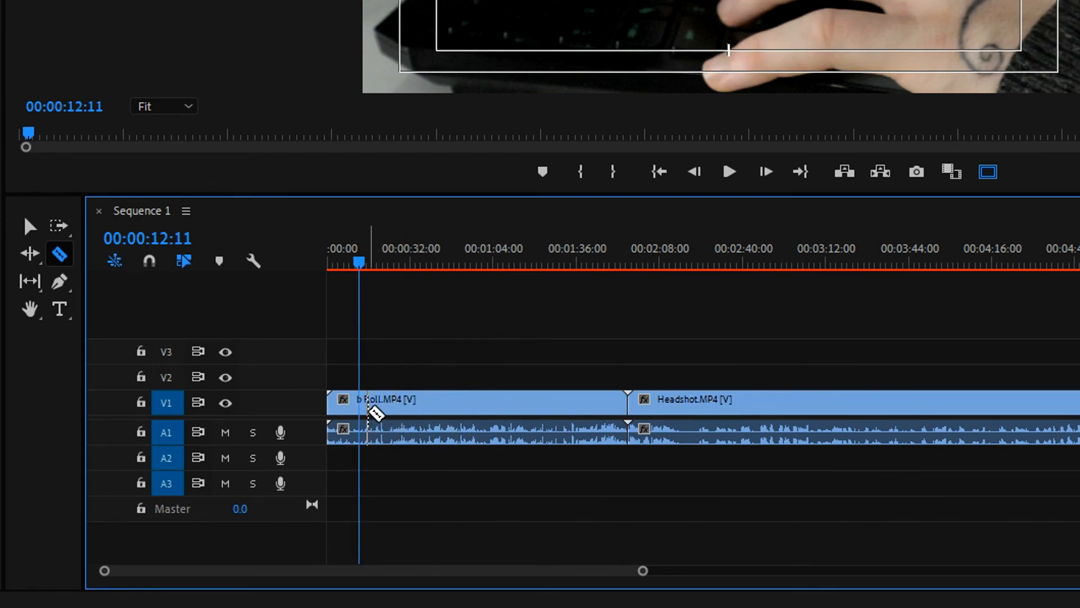
pyautogui.click(363, 415)
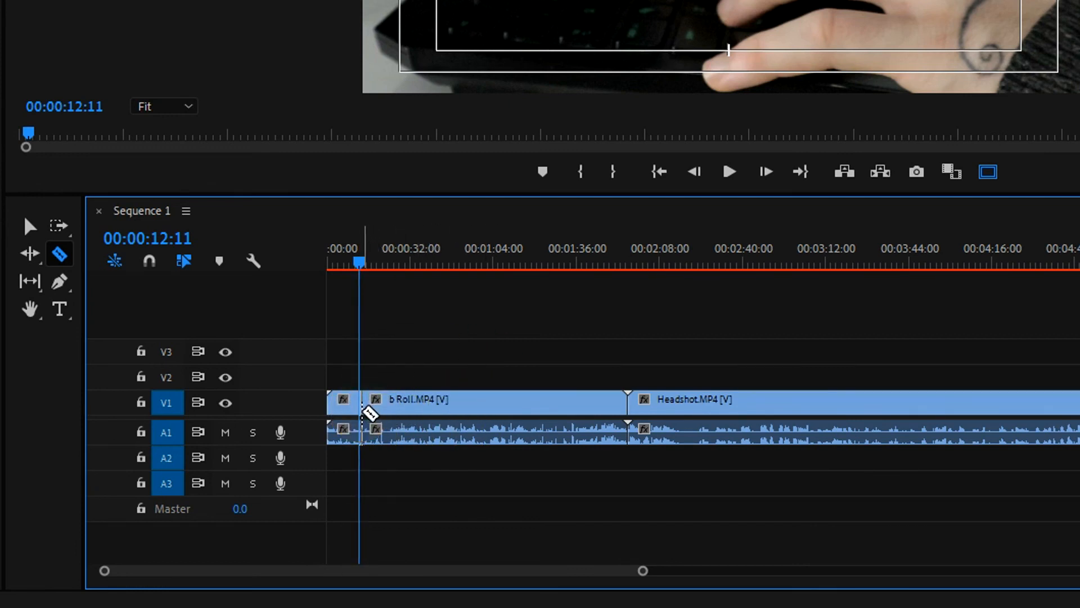
# Delete the b Roll segments before 00:00:12:11 and after 00:00:23:11, keeping only the section between them
pyautogui.press('v')
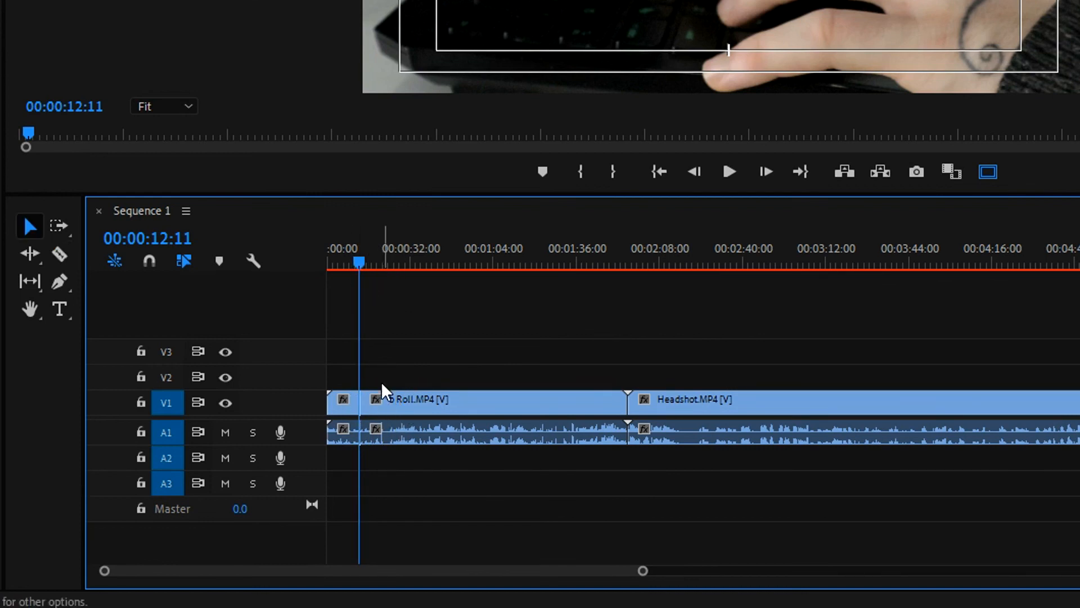
pyautogui.click(358, 258)
pyautogui.click(343, 403)
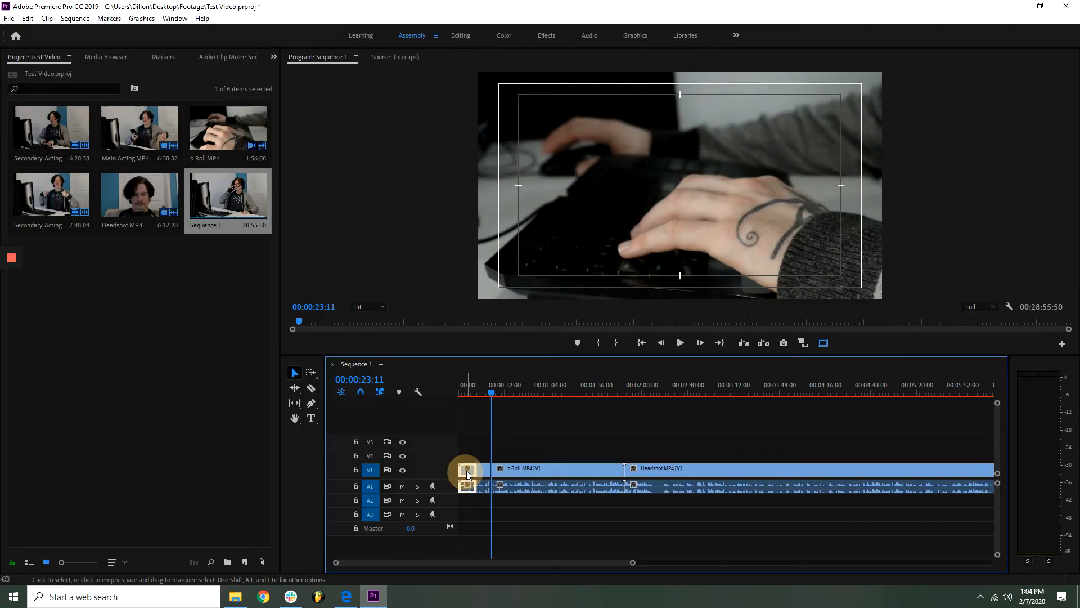
pyautogui.press('Delete')
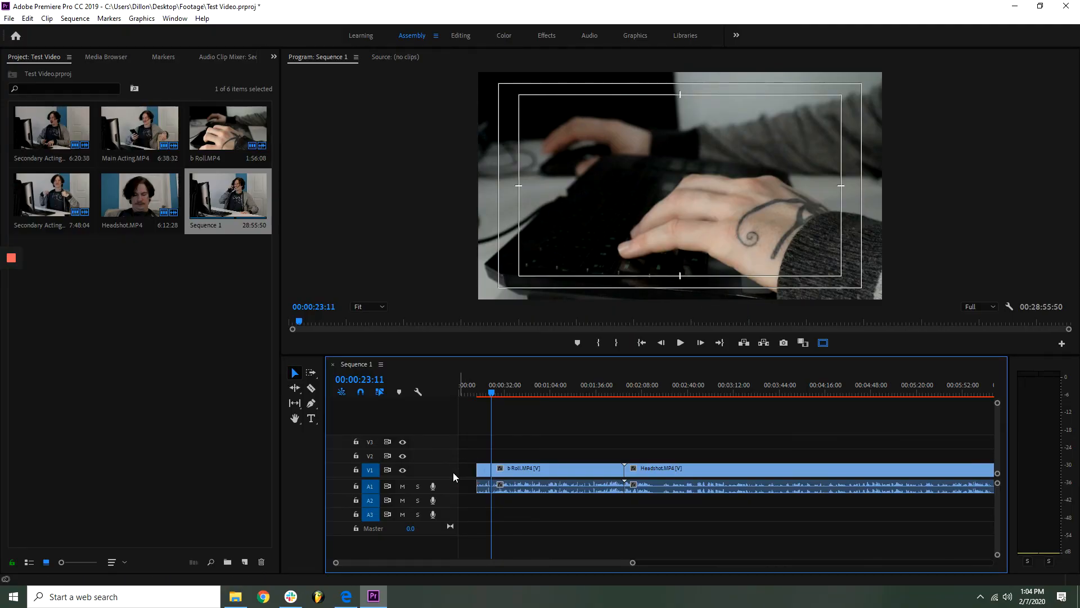
pyautogui.click(517, 470)
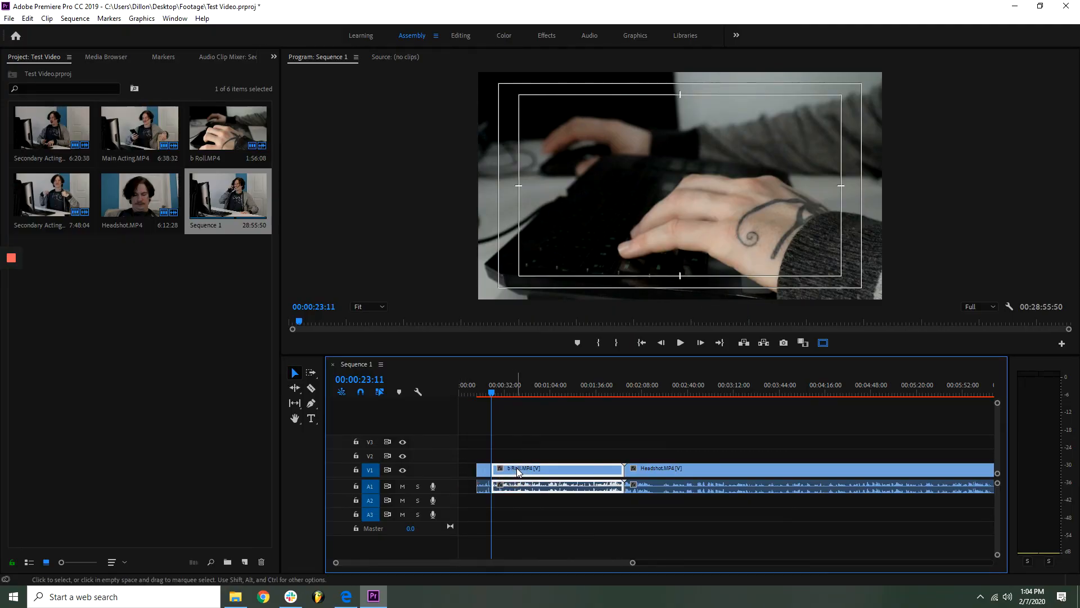
pyautogui.press('Delete')
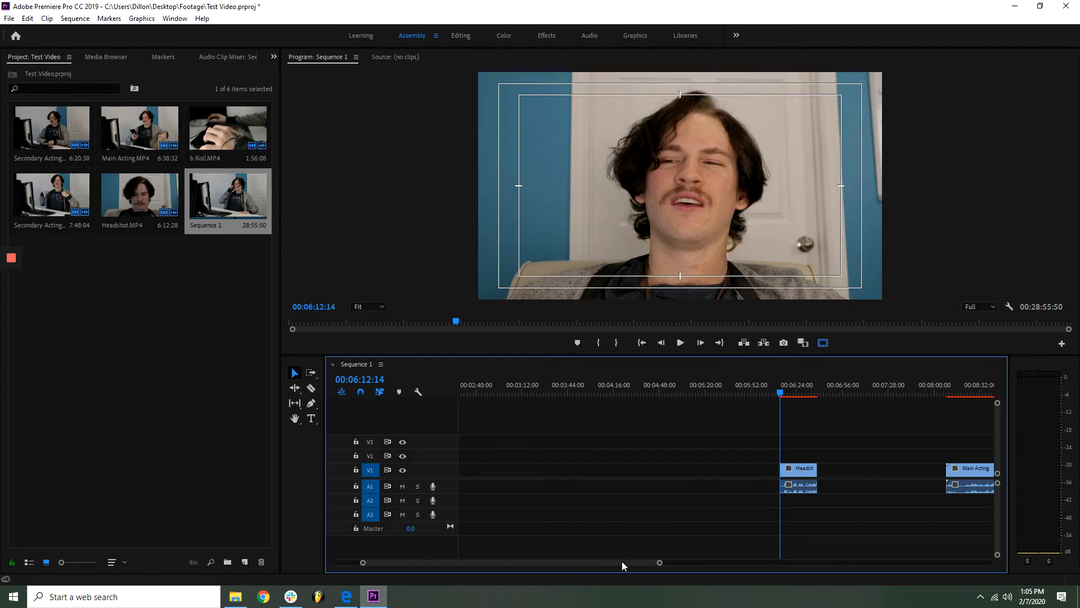
# Split the Main Acting clip shortly before 00:09:04:00 on the timeline and remove its opening segment
pyautogui.moveTo(622, 561); pyautogui.dragTo(665, 548)
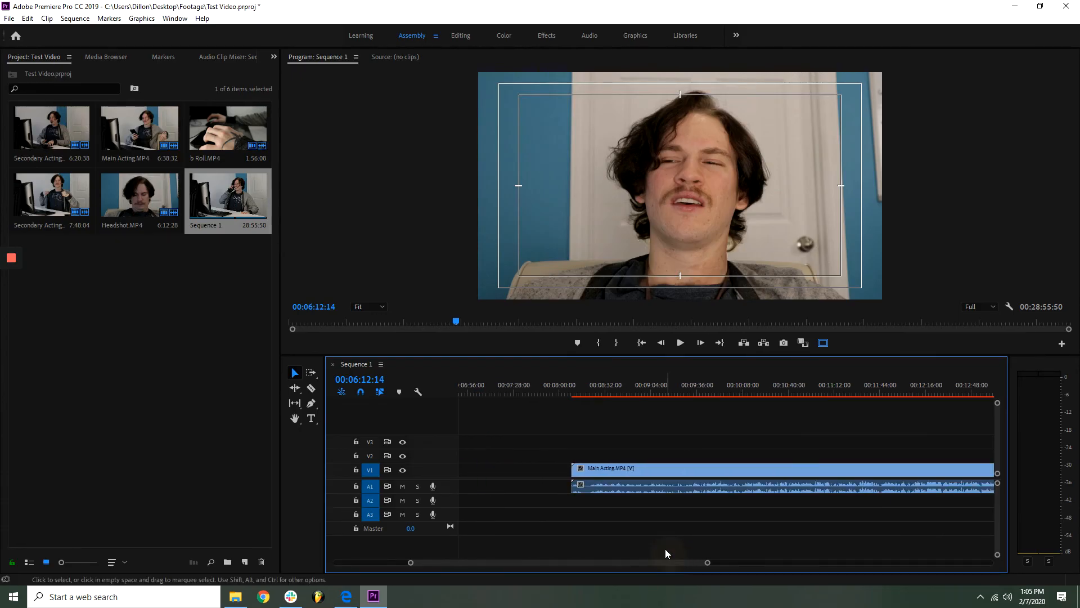
pyautogui.press('c')
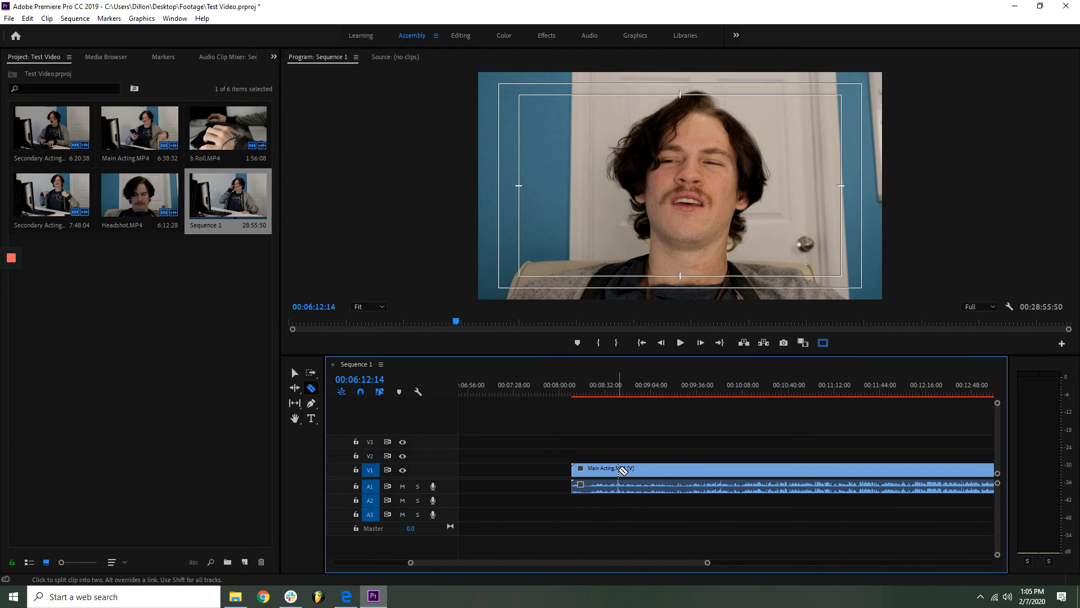
pyautogui.click(642, 469)
pyautogui.press('v')
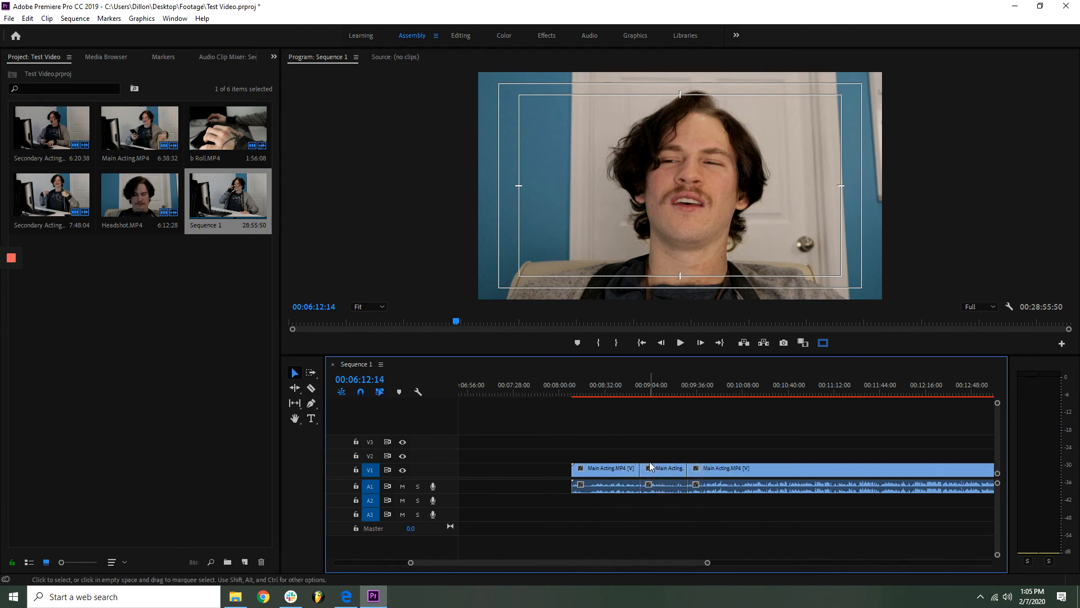
pyautogui.click(612, 468)
pyautogui.click(607, 392)
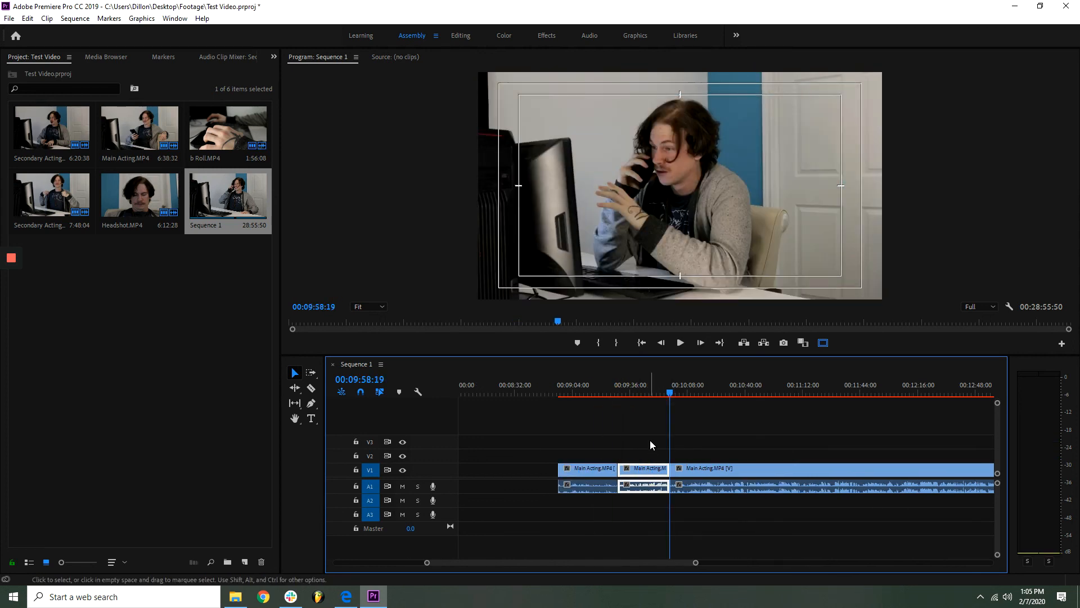
# Delete the two Main Acting segments before 00:09:58:19 and the Secondary Acting 2 footage after 00:19:00:36
pyautogui.moveTo(650, 440); pyautogui.dragTo(575, 508)
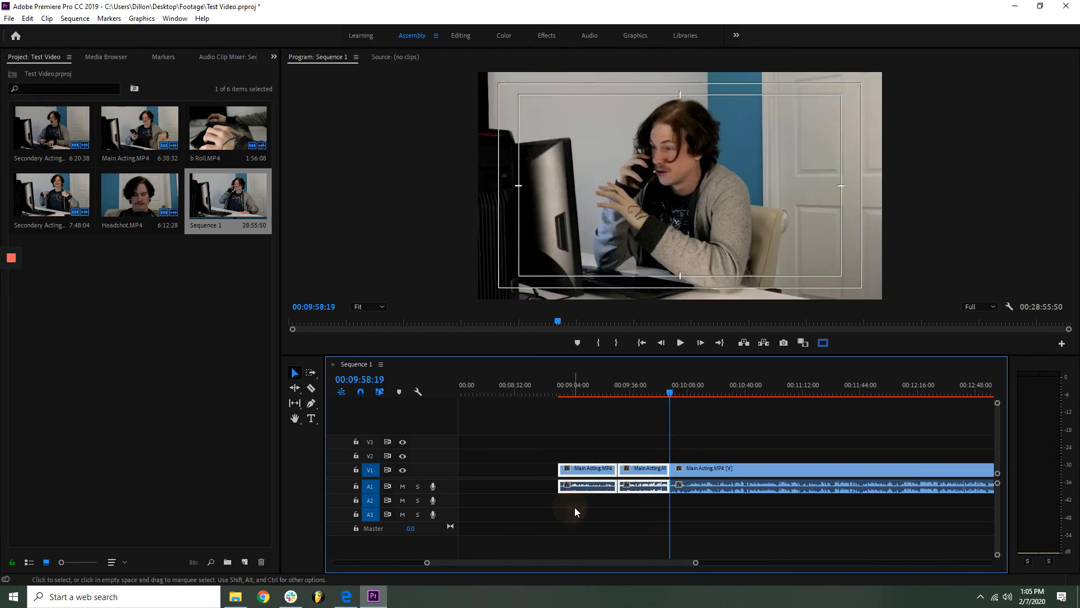
pyautogui.press('Delete')
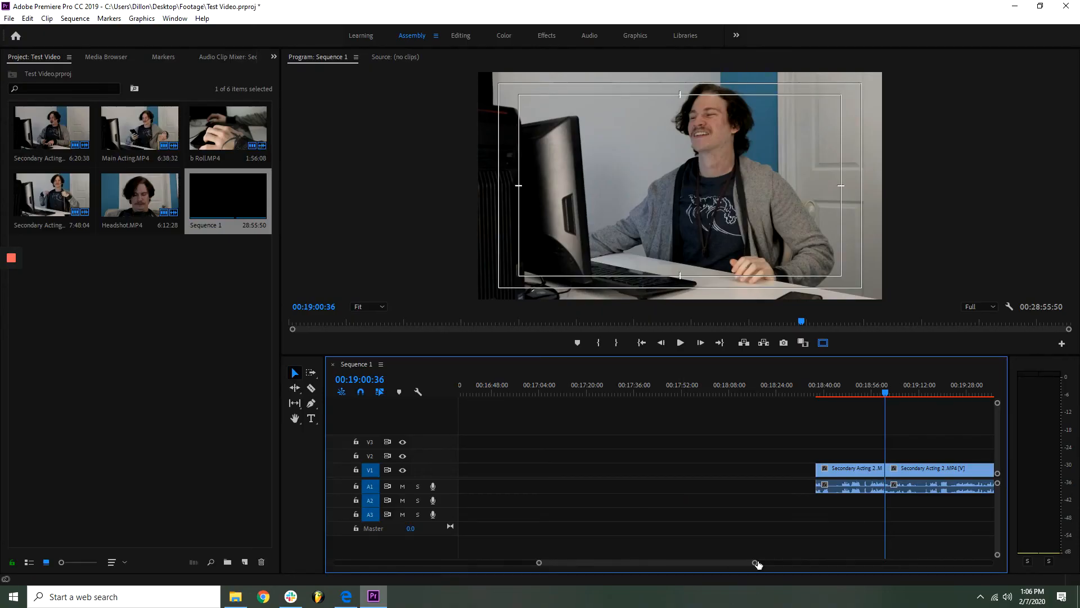
pyautogui.moveTo(756, 562); pyautogui.dragTo(899, 554)
pyautogui.moveTo(861, 523); pyautogui.dragTo(549, 474)
pyautogui.press('Delete')
pyautogui.moveTo(537, 561); pyautogui.dragTo(450, 564)
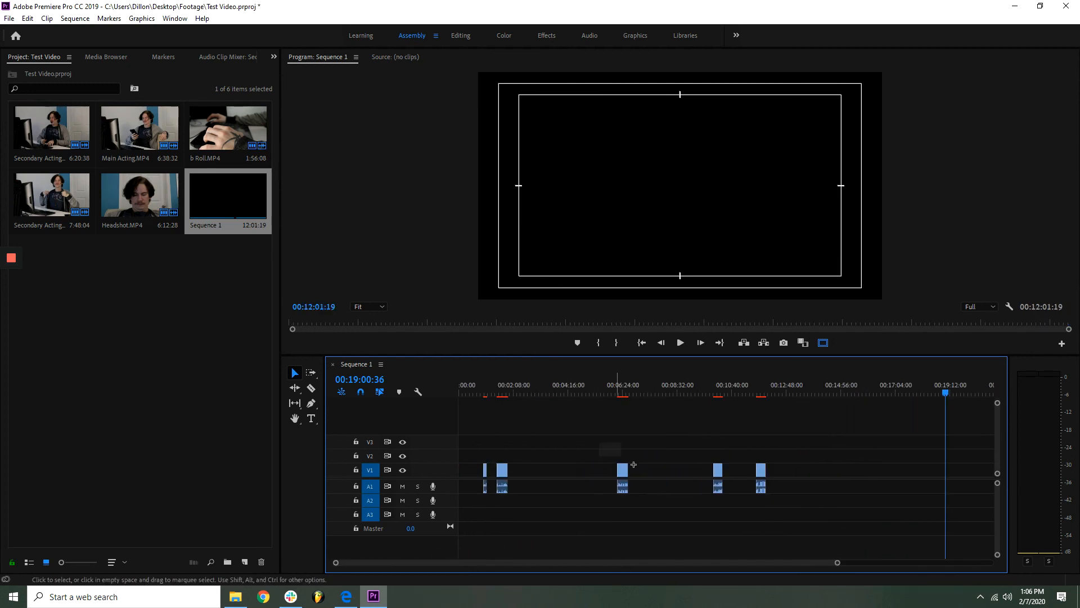
# Move the later trimmed clips earlier on V1 to shrink the gaps between them
pyautogui.moveTo(717, 471); pyautogui.dragTo(633, 476)
pyautogui.moveTo(586, 437); pyautogui.dragTo(710, 514)
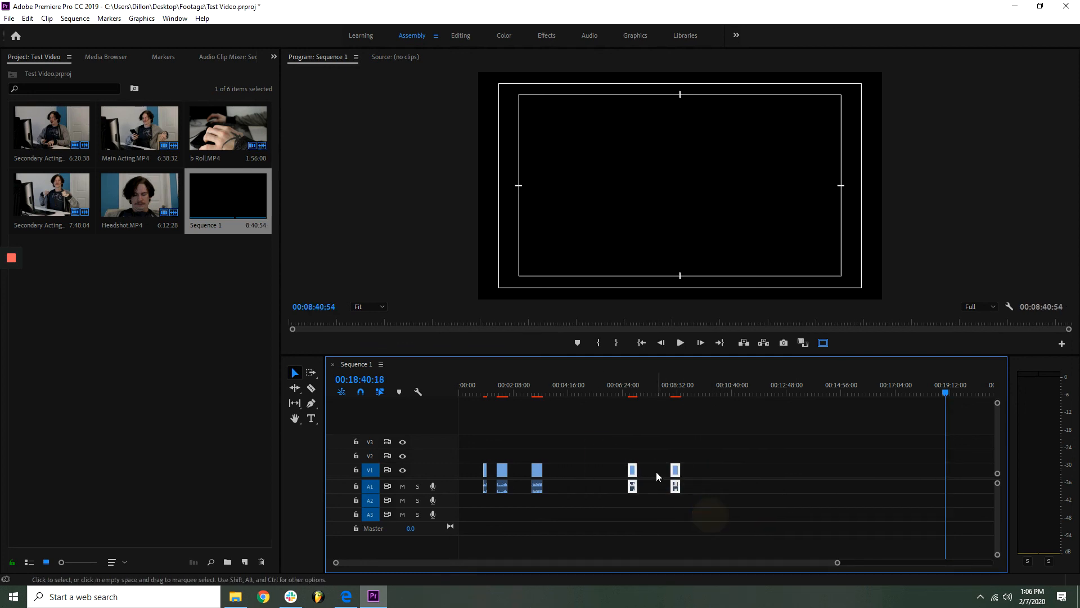
pyautogui.moveTo(632, 470); pyautogui.dragTo(599, 473)
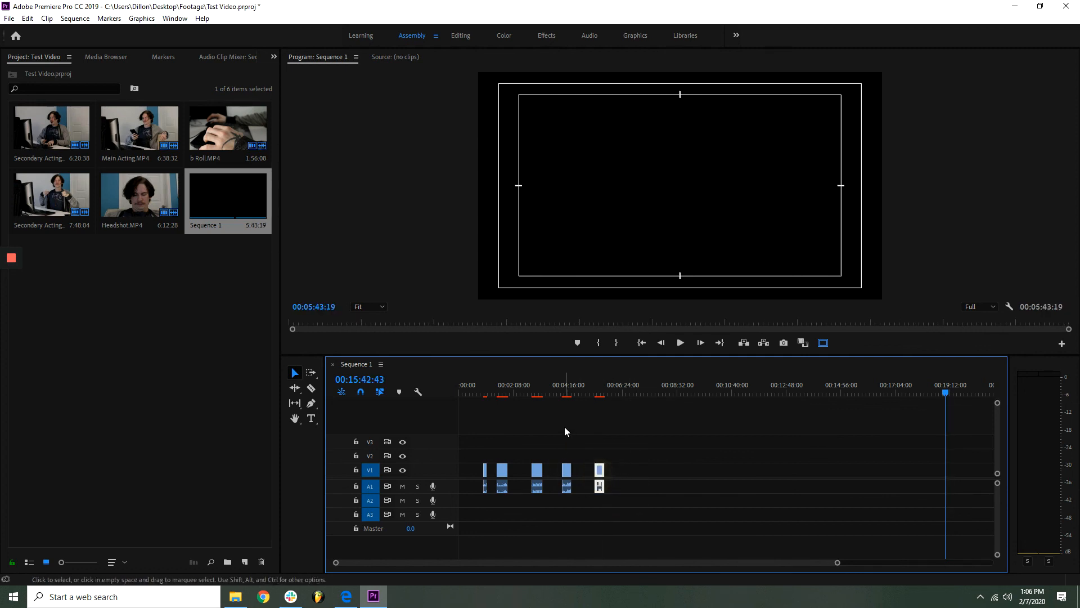
pyautogui.click(564, 427)
pyautogui.click(534, 390)
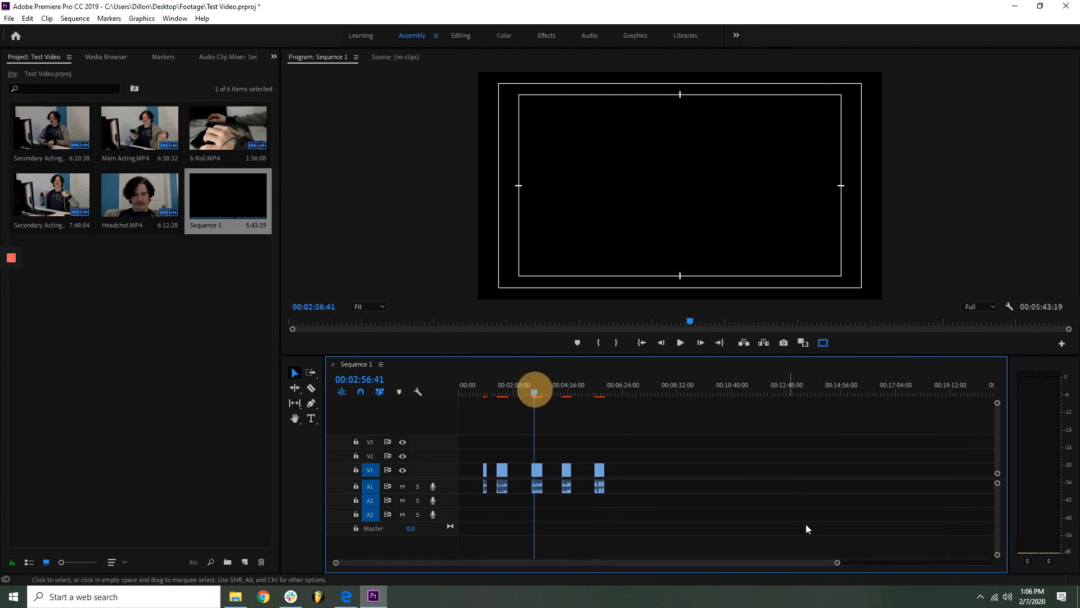
pyautogui.moveTo(839, 562); pyautogui.dragTo(651, 562)
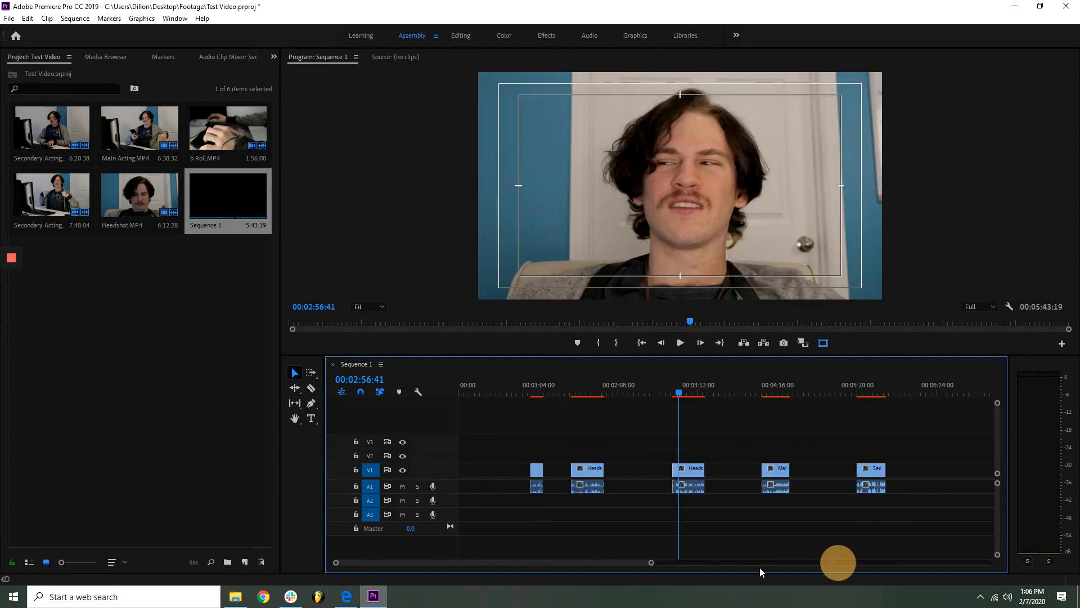
pyautogui.moveTo(340, 565); pyautogui.dragTo(512, 561)
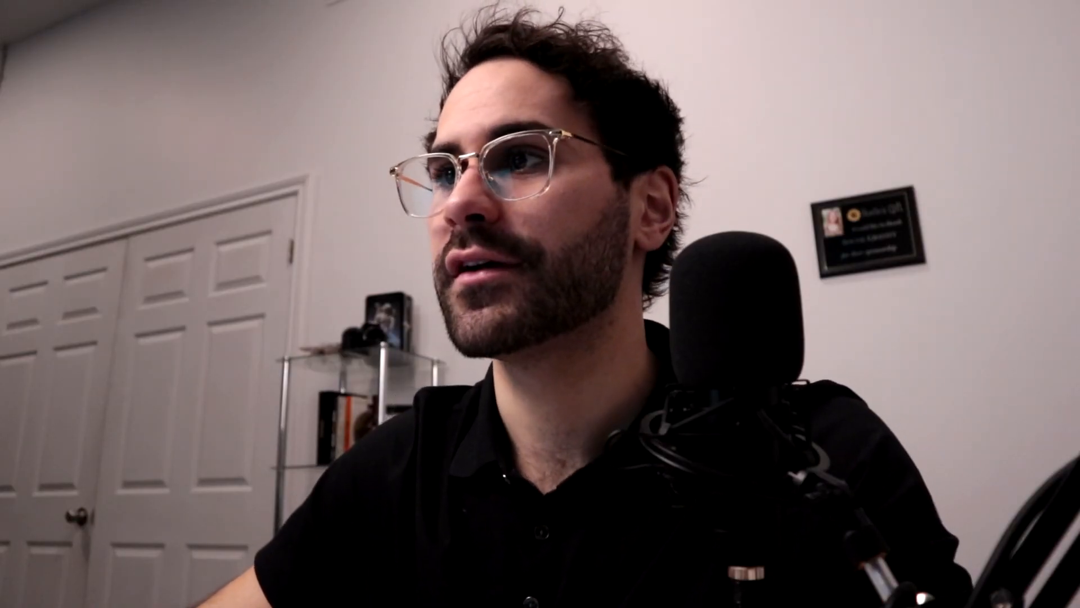
# Split the first Headshot clip at 00:01:41:57 and delete the part after the cut
pyautogui.click(837, 392)
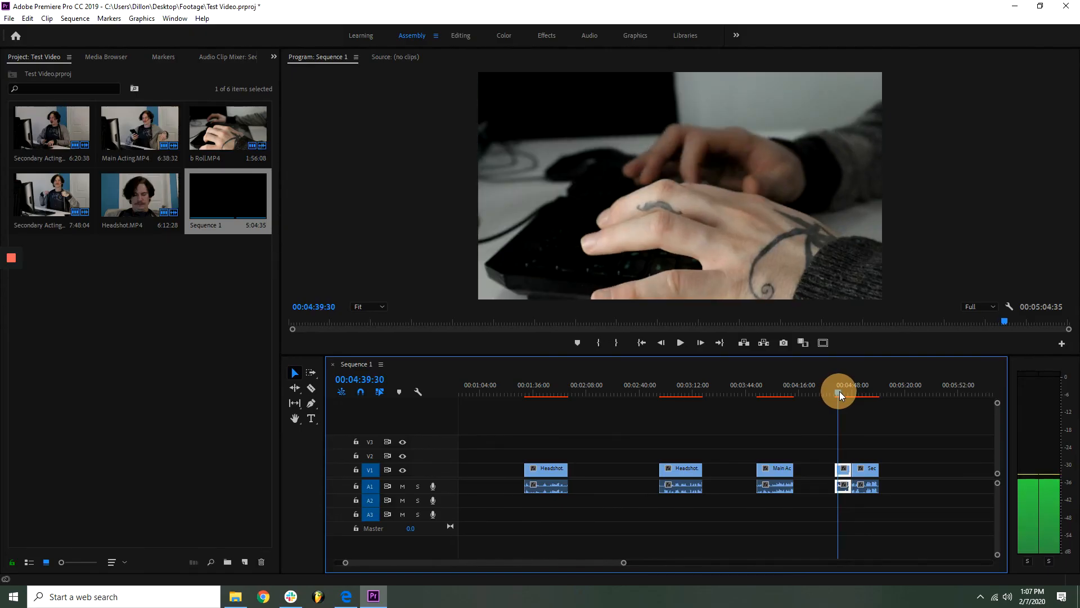
pyautogui.moveTo(840, 391); pyautogui.dragTo(543, 410)
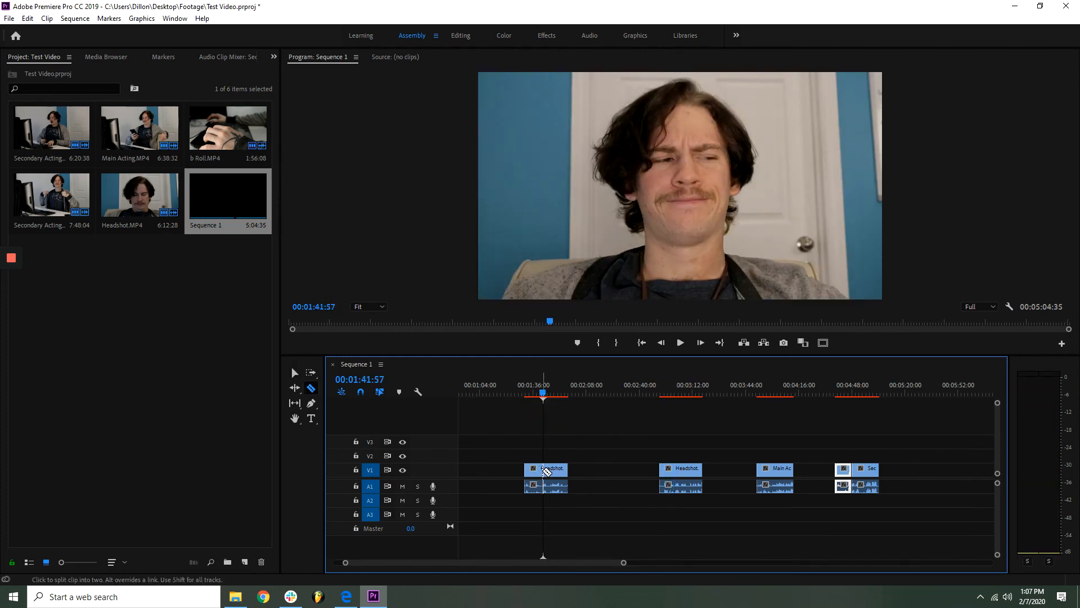
pyautogui.click(544, 470)
pyautogui.press('Delete')
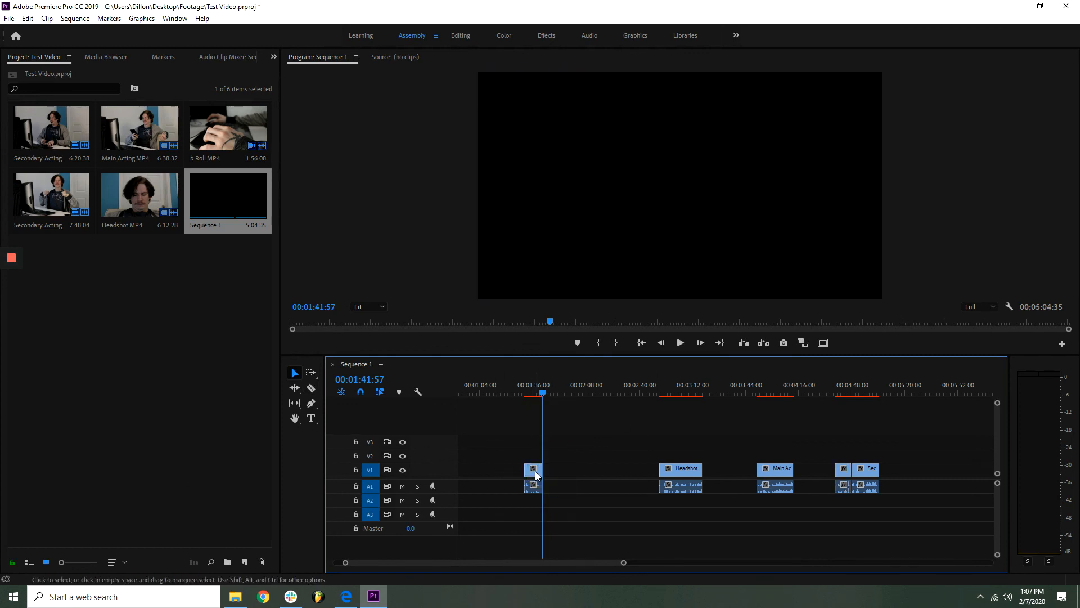
# Move the short remaining Headshot segment to the end of the sequence, directly after the Secondary Acting 2 clip
pyautogui.moveTo(535, 475); pyautogui.dragTo(909, 459)
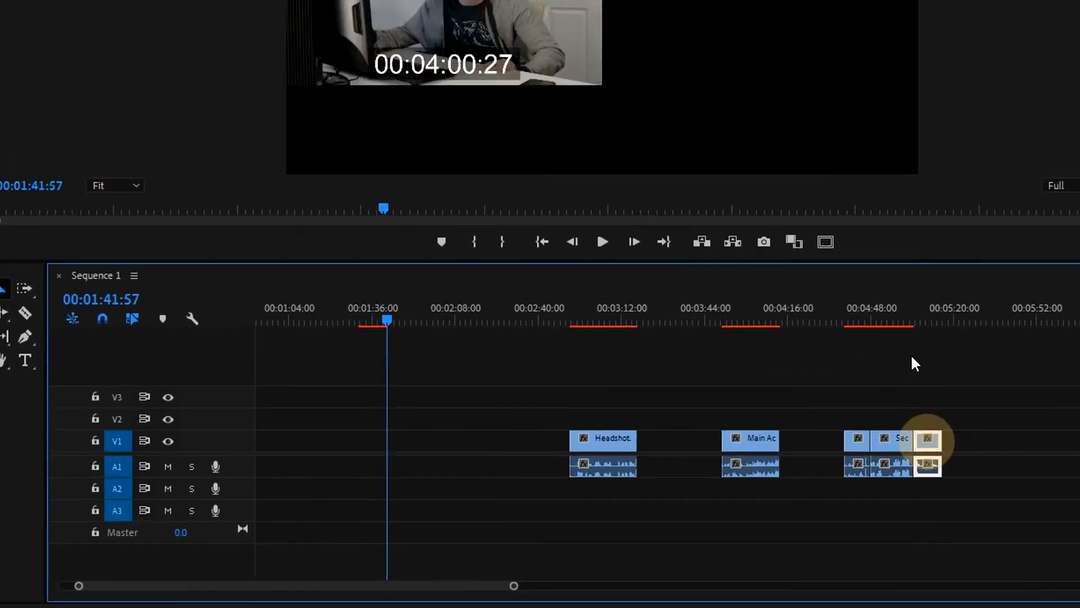
pyautogui.moveTo(499, 574); pyautogui.dragTo(514, 574)
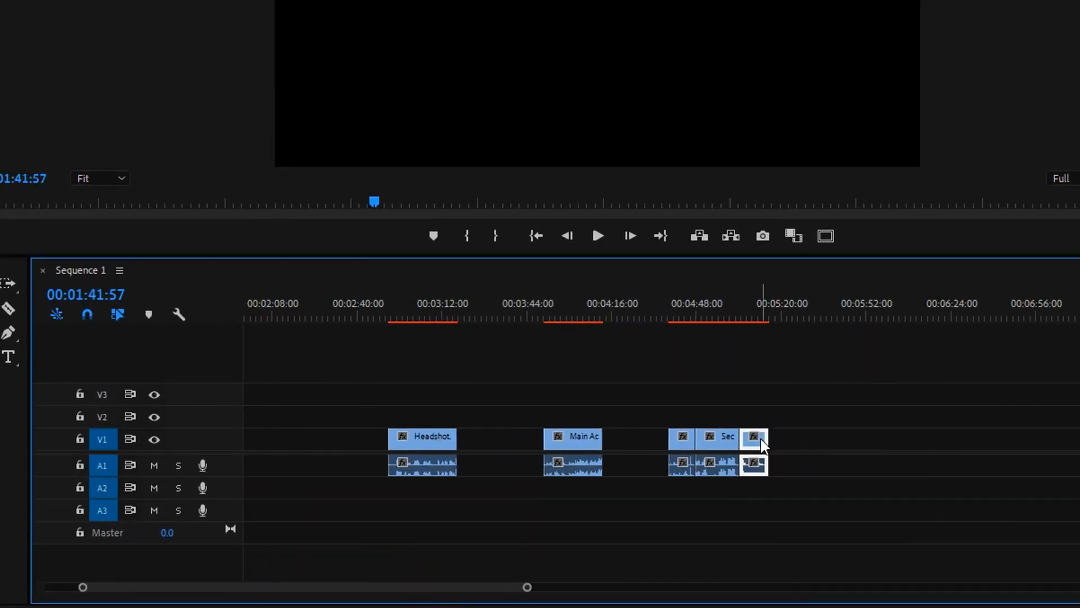
pyautogui.moveTo(762, 445)
pyautogui.mouseDown()
pyautogui.moveTo(748, 450)
pyautogui.moveTo(775, 439)
pyautogui.moveTo(766, 437)
pyautogui.mouseUp()
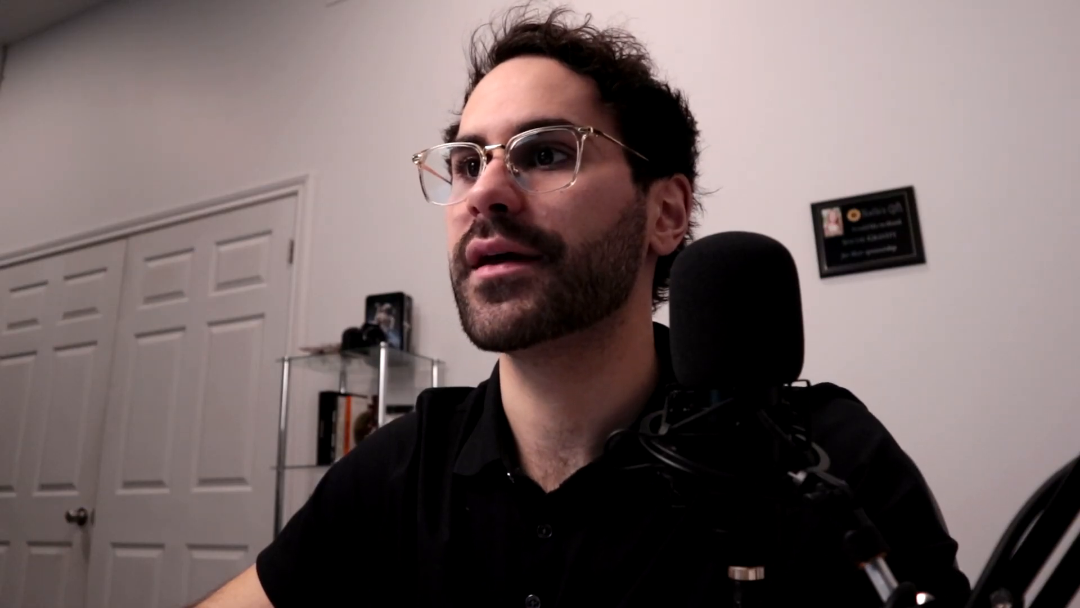
# Place the Main Acting clip after the short Headshot segment and move the four joined clips back to start at 00:02:34:16
pyautogui.click(670, 392)
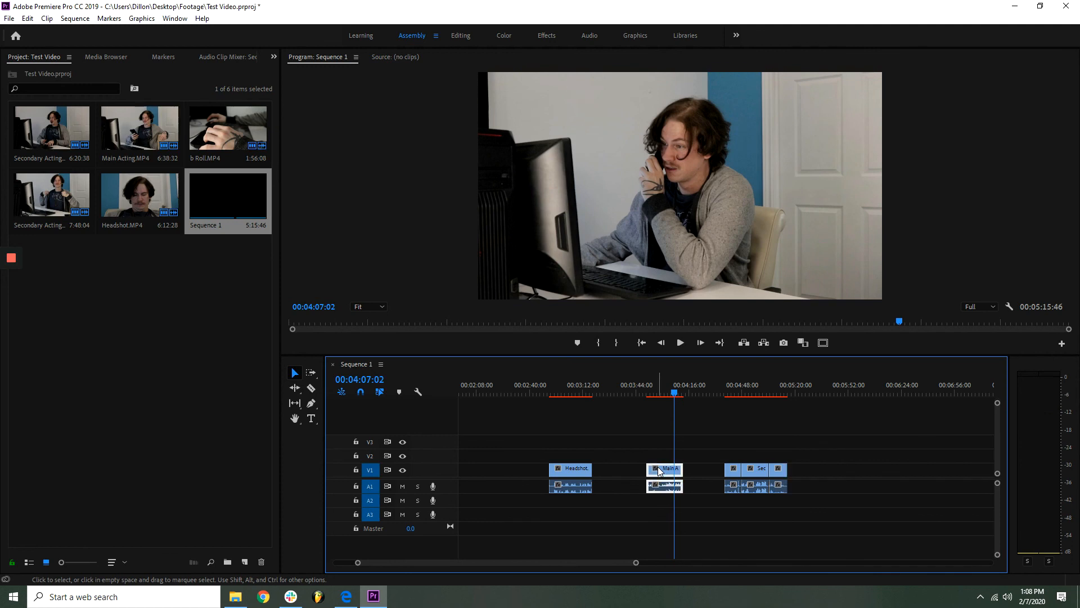
pyautogui.moveTo(662, 472); pyautogui.dragTo(579, 482)
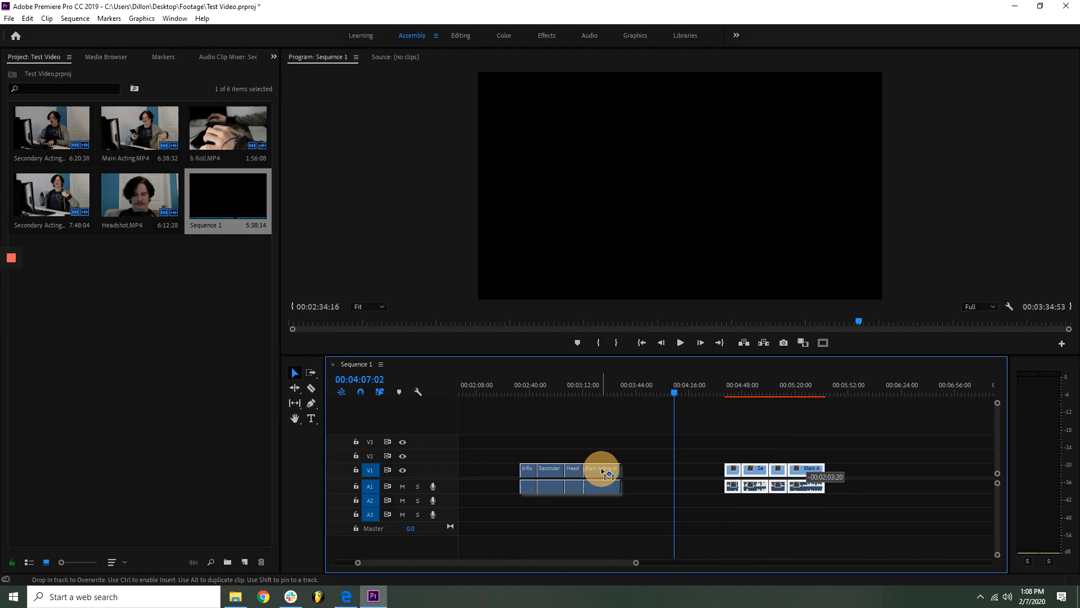
pyautogui.moveTo(602, 475); pyautogui.dragTo(551, 416)
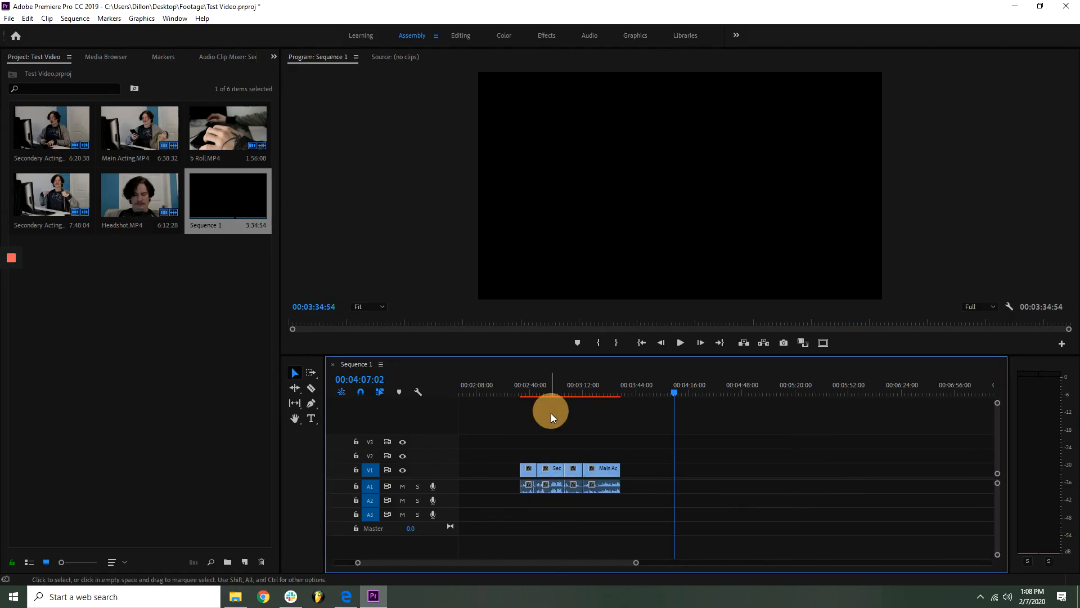
pyautogui.click(522, 388)
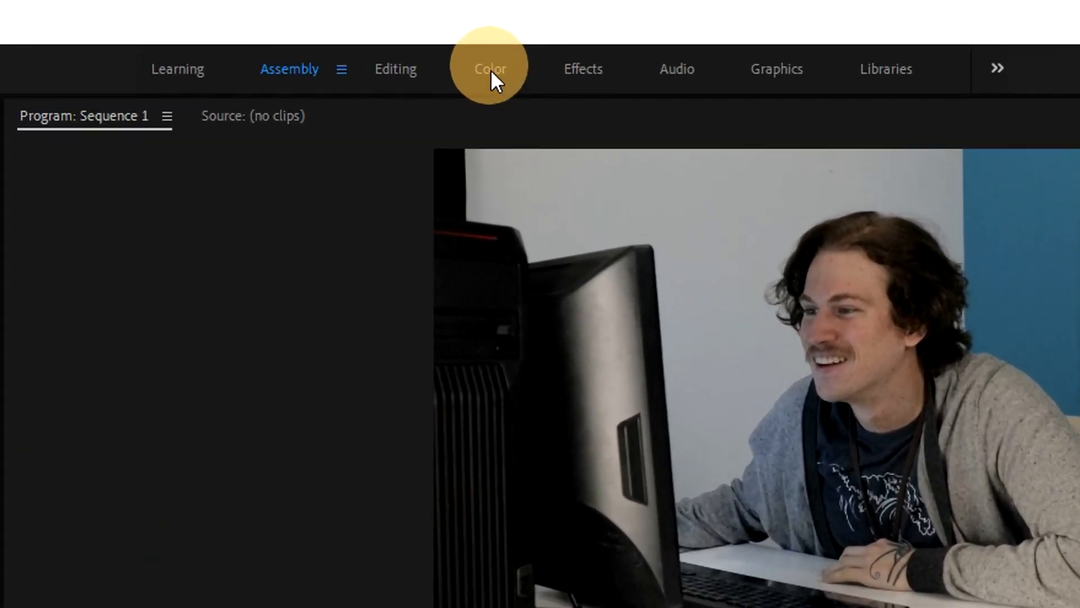
# Switch to the Color workspace, reset it to its saved layout and enlarge the Program monitor
pyautogui.click(502, 68)
pyautogui.click(532, 69)
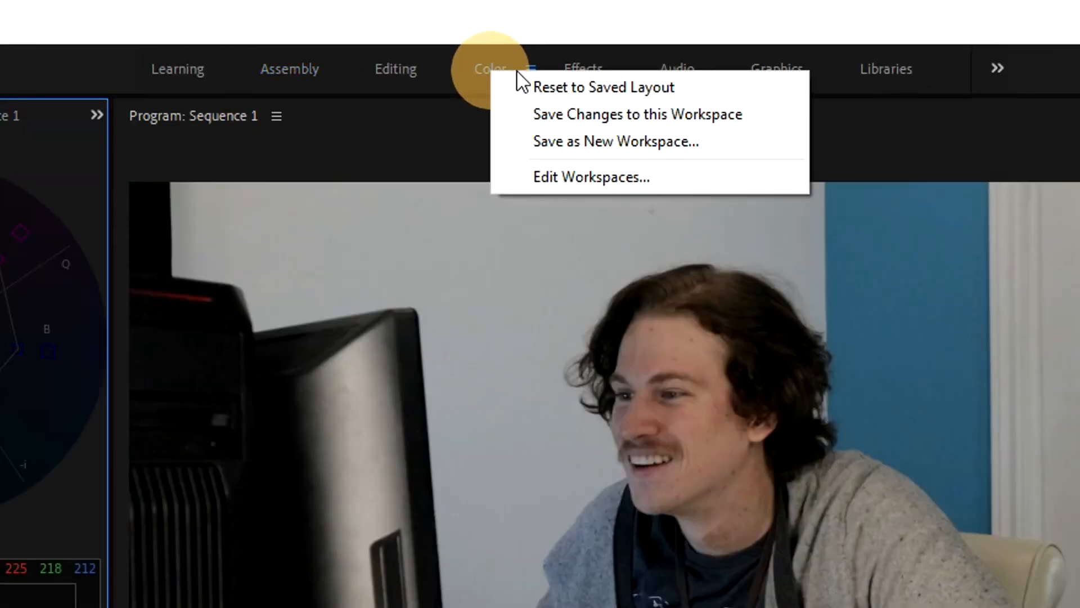
pyautogui.click(547, 93)
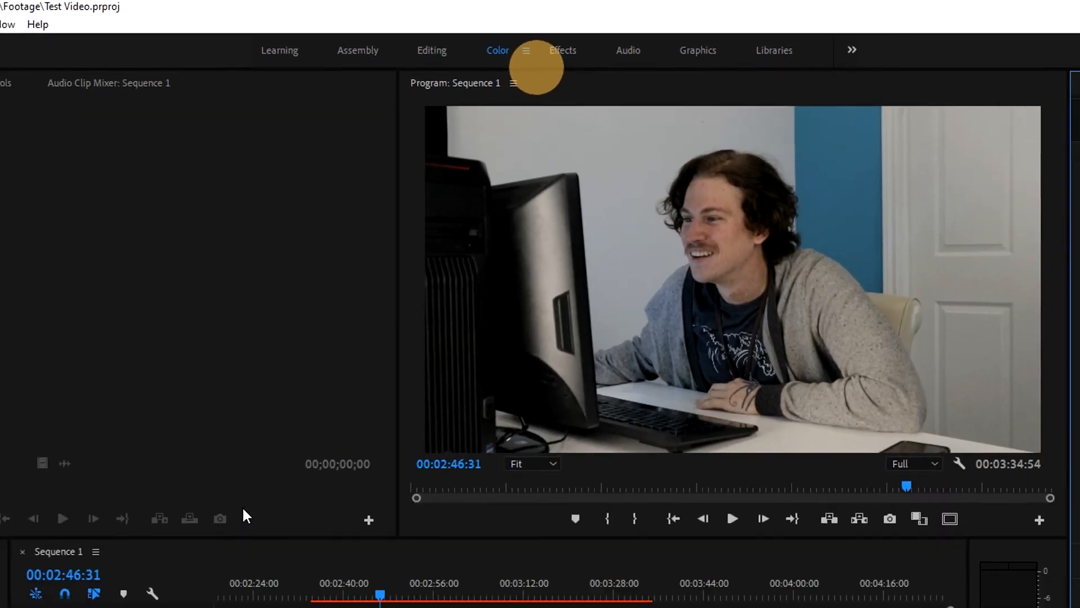
pyautogui.moveTo(391, 305); pyautogui.dragTo(228, 304)
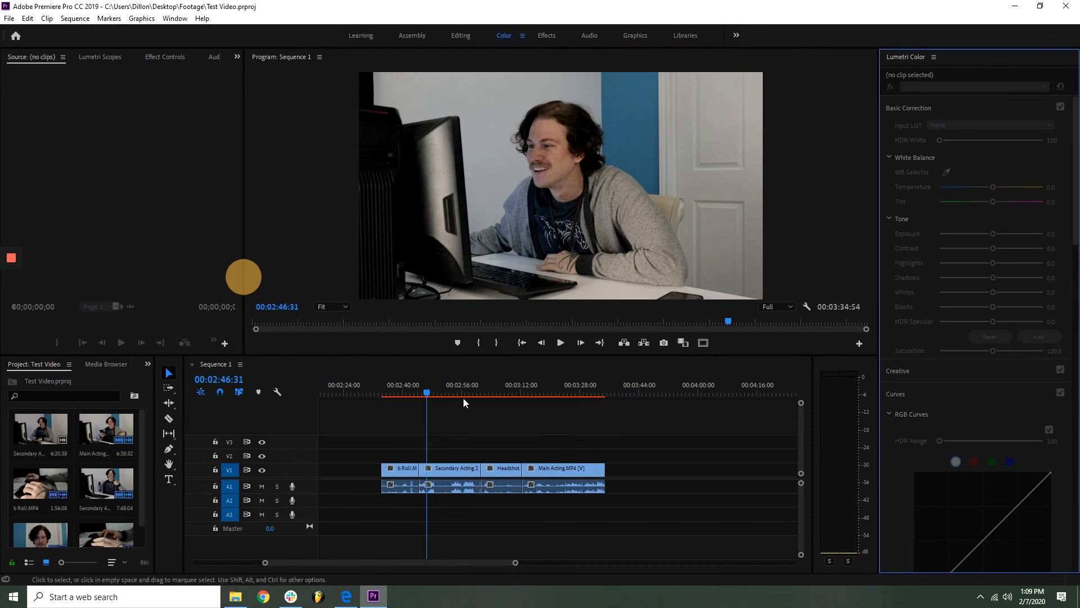
# On the Secondary Acting 2 clip, set temperature to 3.8 and tint to 10.3, and slightly raise exposure and contrast
pyautogui.click(405, 392)
pyautogui.click(405, 468)
pyautogui.click(450, 392)
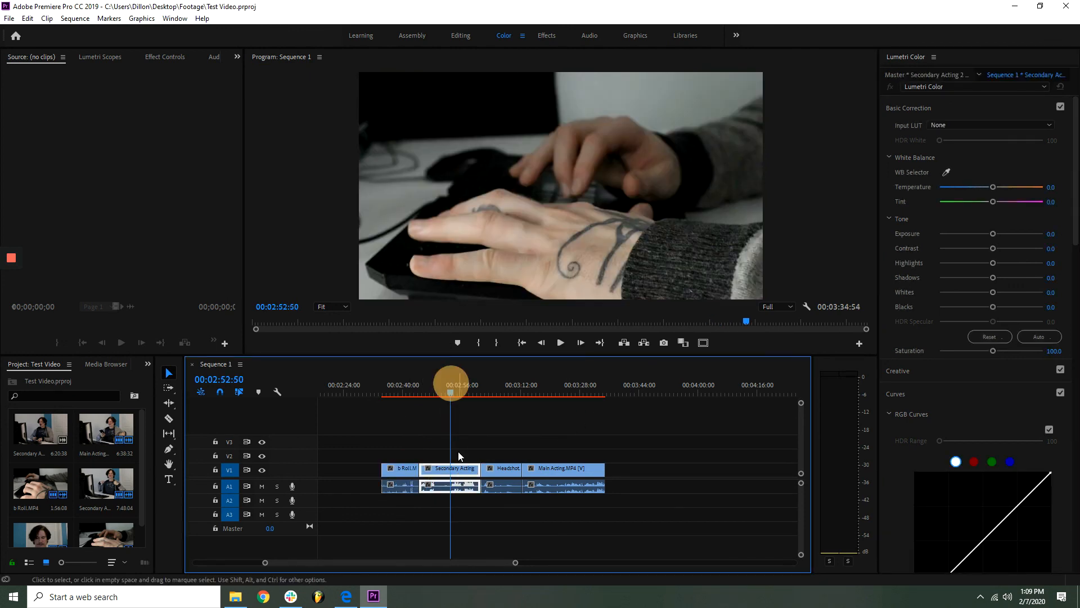
pyautogui.click(456, 466)
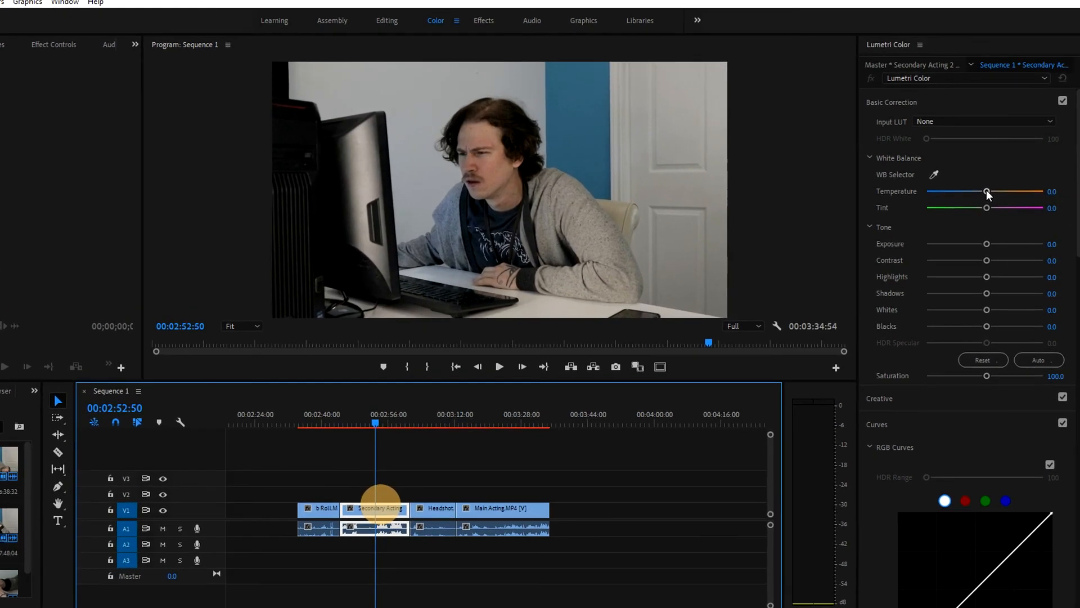
pyautogui.click(983, 193)
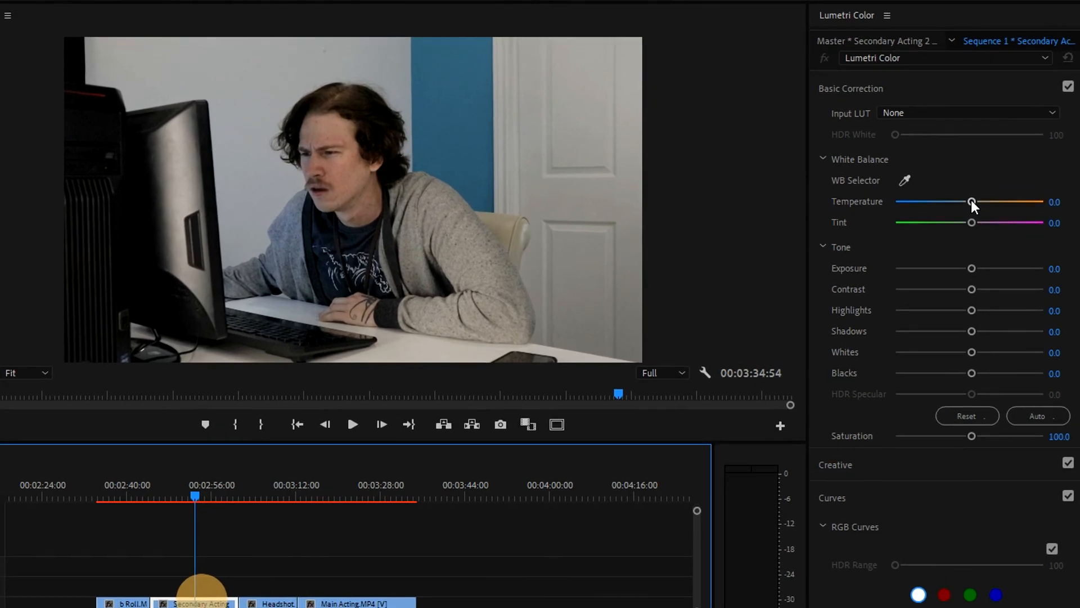
pyautogui.moveTo(971, 200)
pyautogui.mouseDown()
pyautogui.moveTo(952, 205)
pyautogui.moveTo(972, 206)
pyautogui.moveTo(977, 220)
pyautogui.mouseUp()
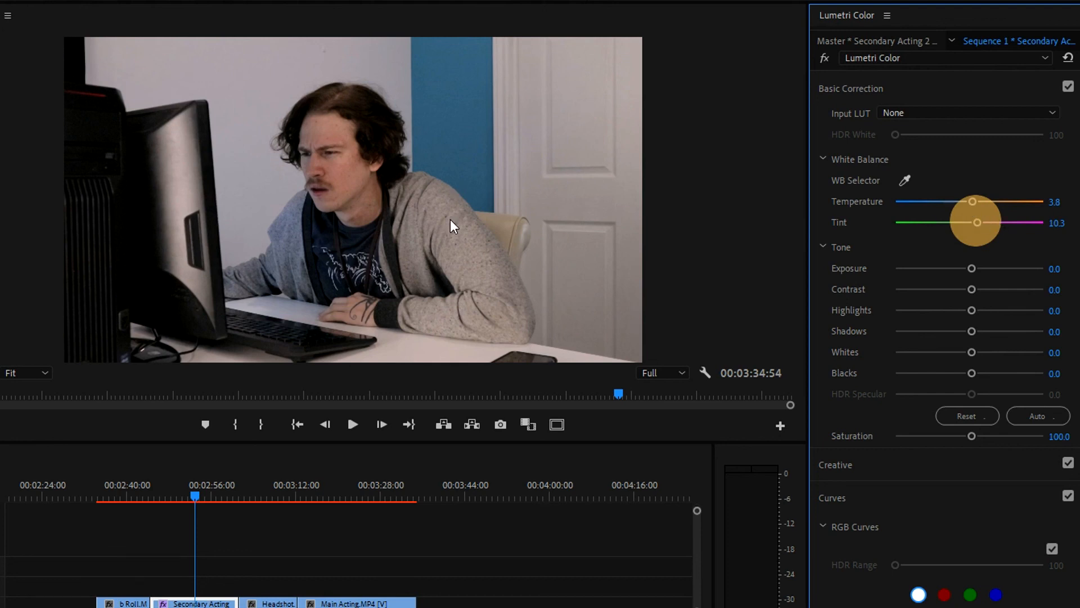
pyautogui.moveTo(973, 269); pyautogui.dragTo(976, 291)
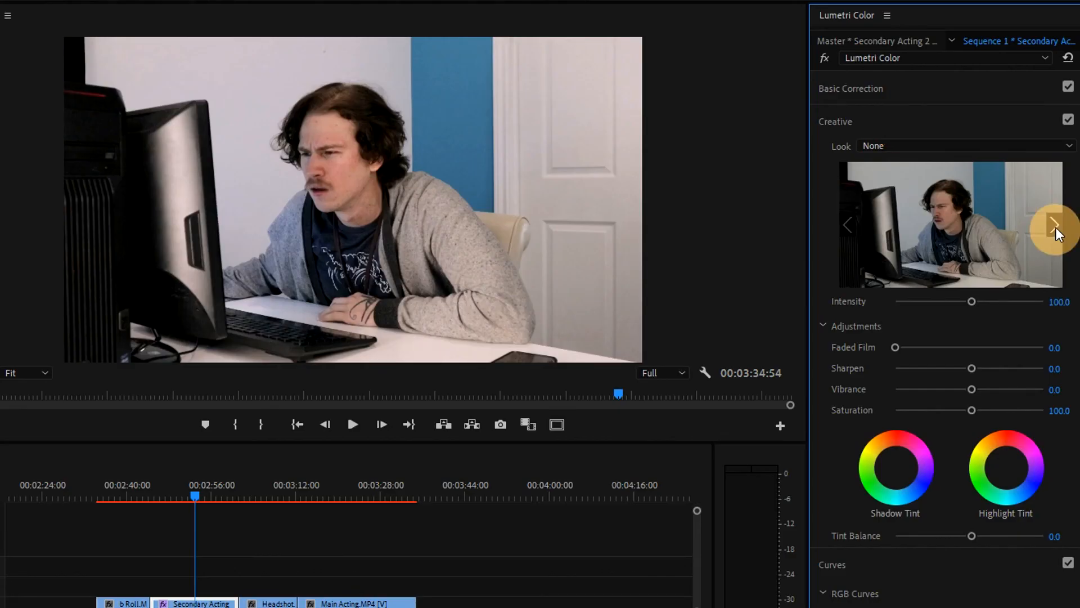
# Browse the creative look previews and apply the SL BIG LDR look to the Secondary Acting 2 clip
pyautogui.click(1055, 228)
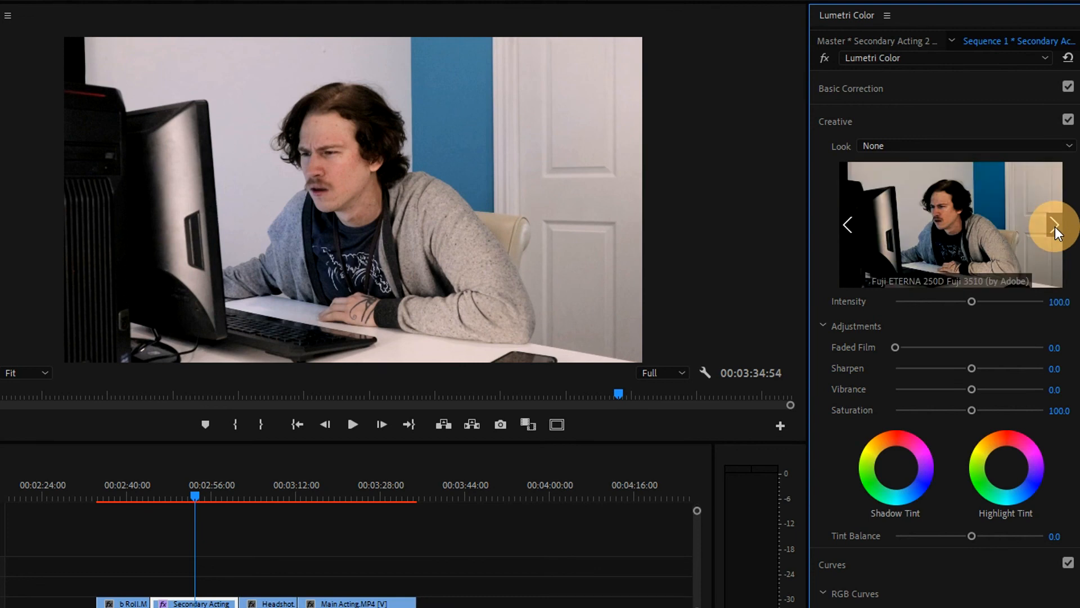
pyautogui.click(1055, 226)
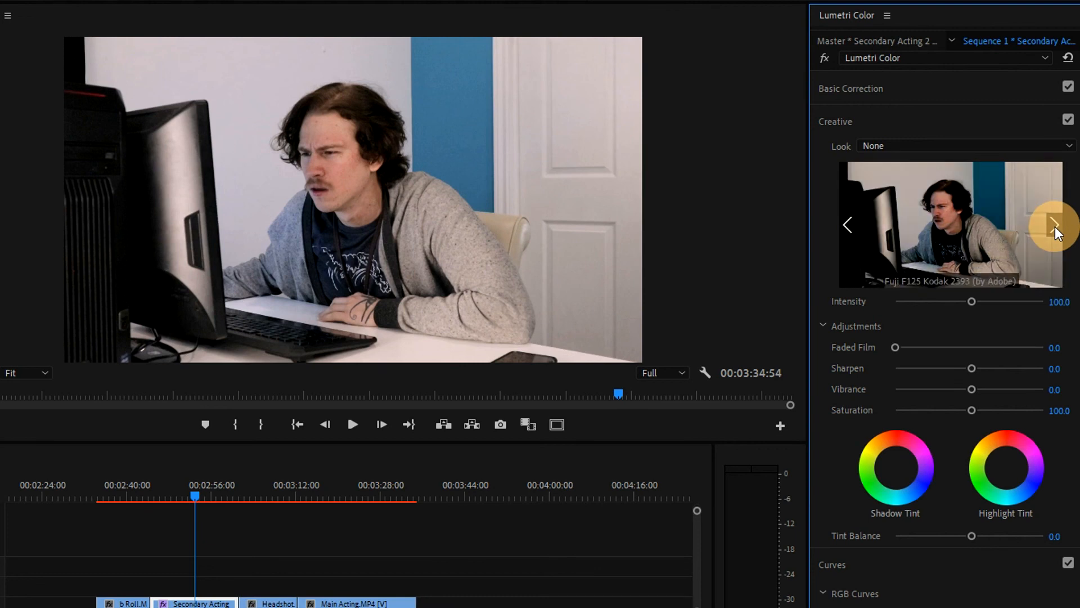
pyautogui.click(1055, 226)
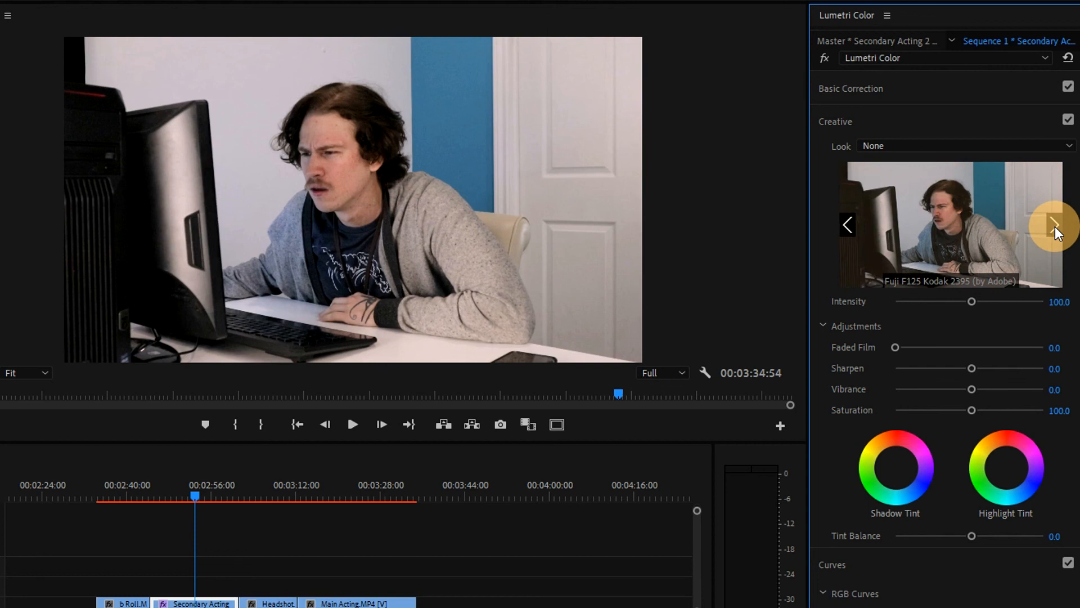
pyautogui.click(1055, 226)
pyautogui.click(1055, 226)
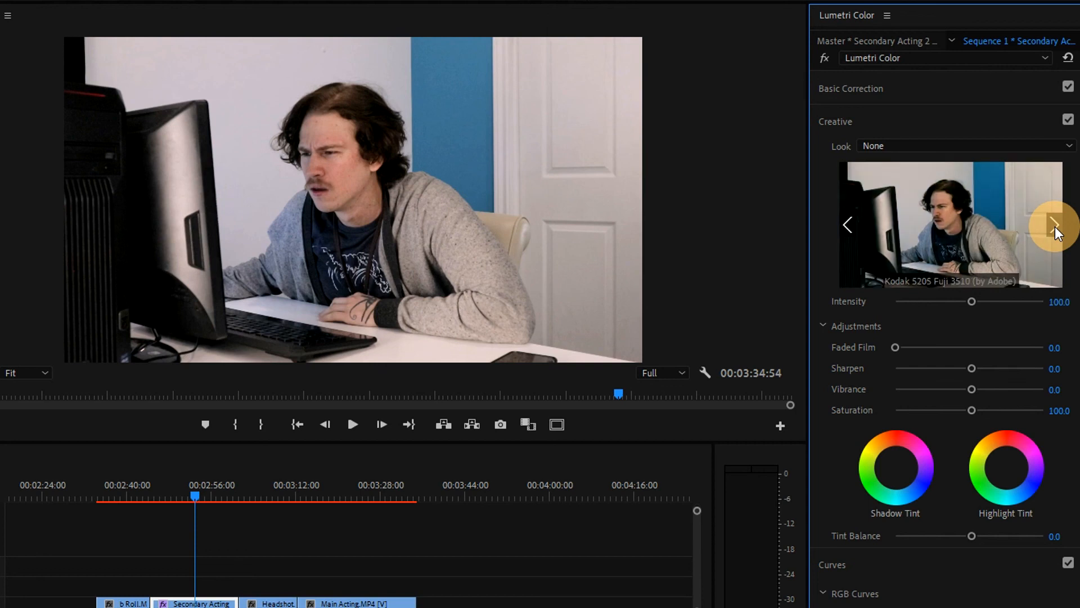
pyautogui.click(1055, 227)
pyautogui.click(1055, 226)
pyautogui.click(1055, 227)
pyautogui.click(1056, 226)
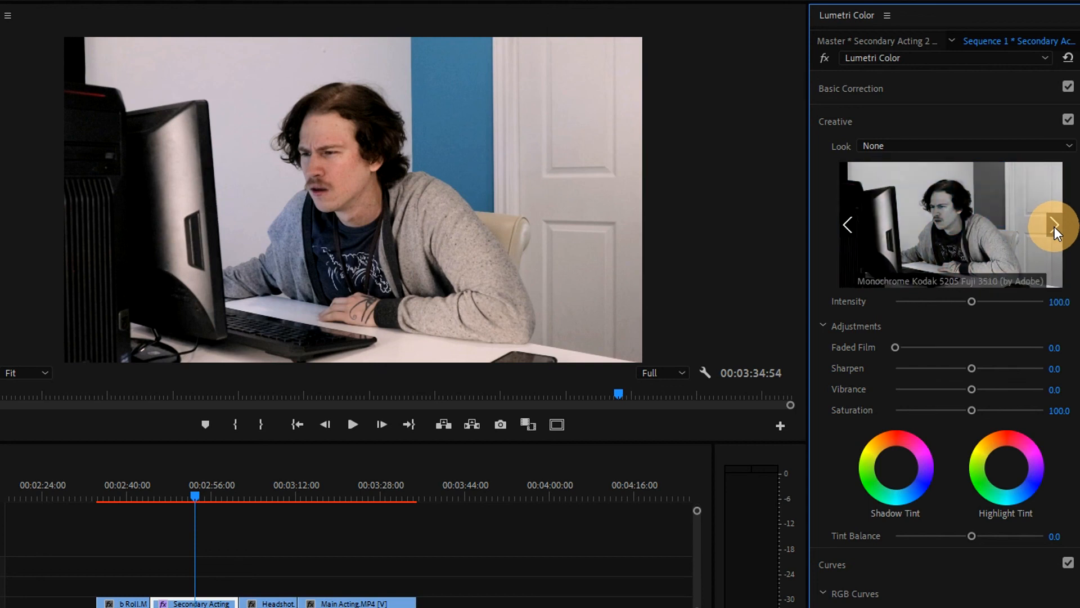
pyautogui.click(1051, 227)
pyautogui.click(1054, 226)
pyautogui.click(1053, 226)
pyautogui.click(1053, 227)
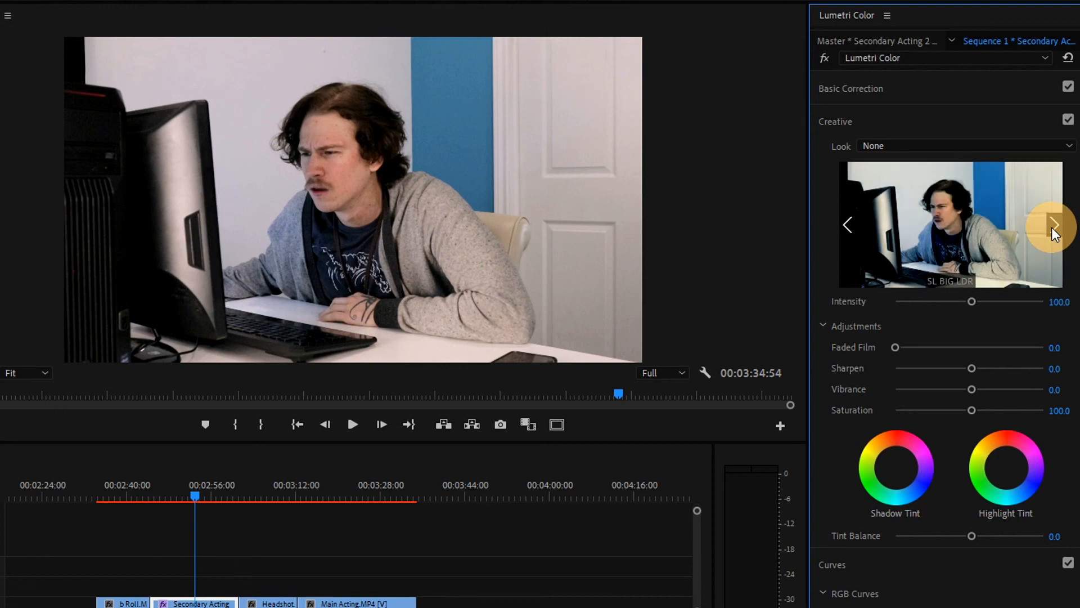
pyautogui.click(947, 213)
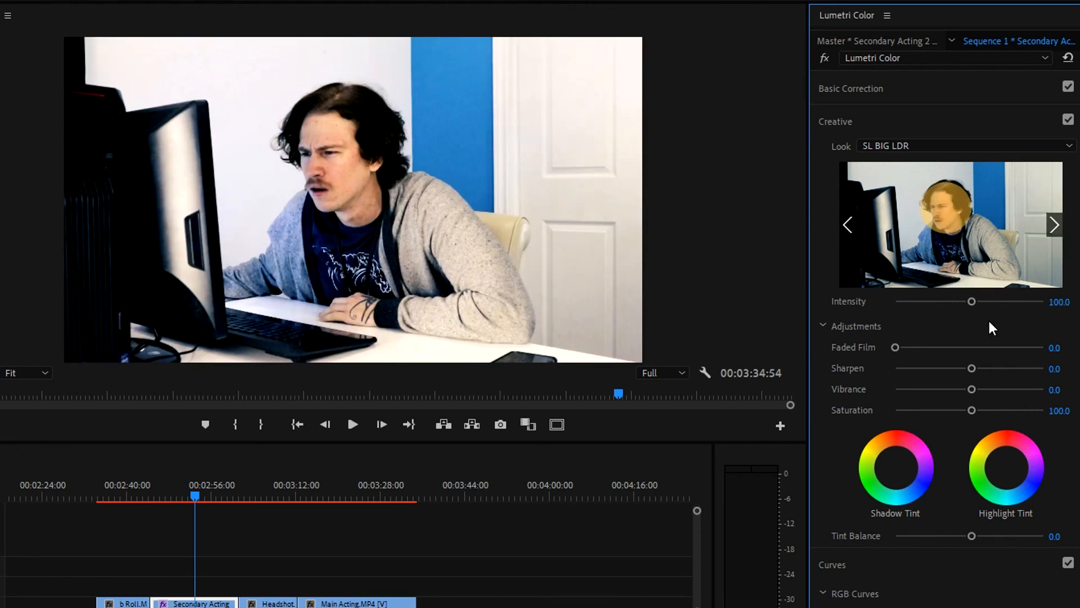
# Reduce the look's intensity and turn the Creative and Basic Correction adjustments back on for the clip
pyautogui.moveTo(972, 303); pyautogui.dragTo(941, 302)
pyautogui.moveTo(941, 301); pyautogui.dragTo(932, 301)
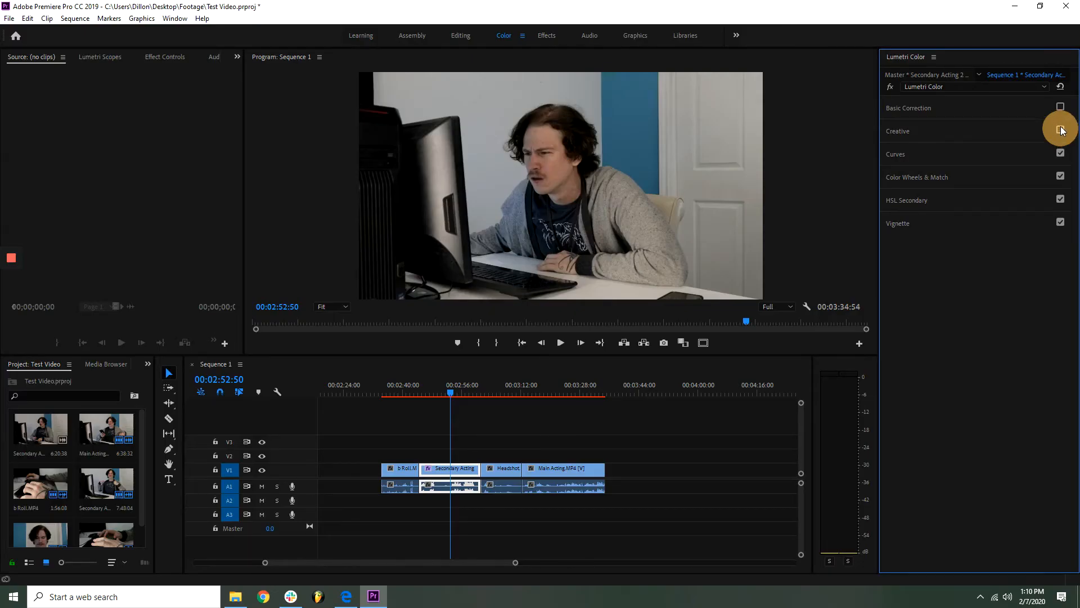
pyautogui.click(1060, 130)
pyautogui.click(1061, 106)
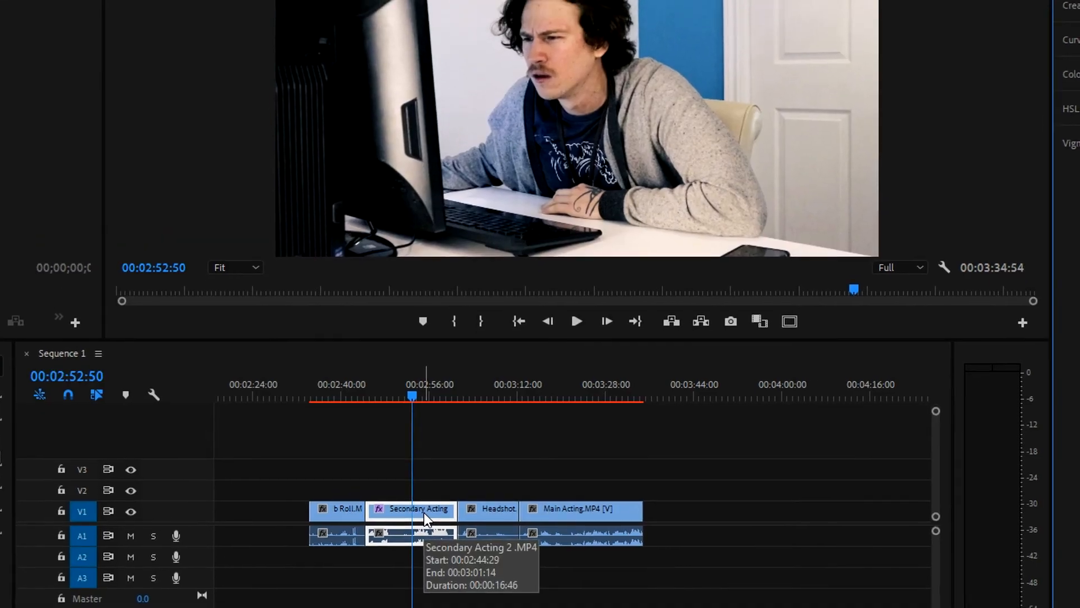
# Copy the Secondary Acting 2 clip's attributes and paste only its Lumetri Color effect onto the b Roll, Headshot and Main Acting clips
pyautogui.rightClick(427, 477)
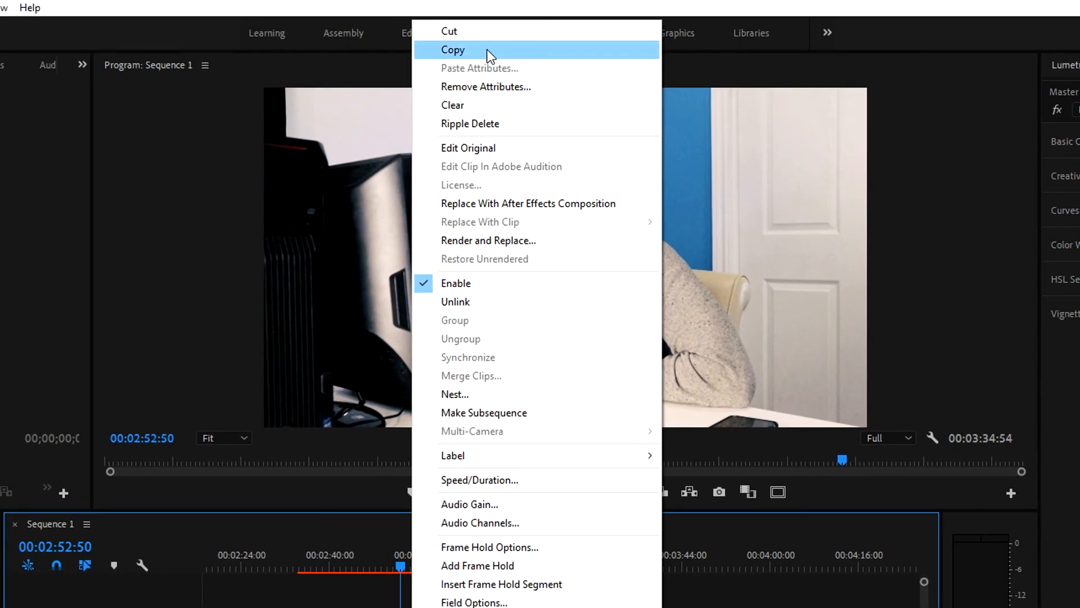
pyautogui.click(488, 51)
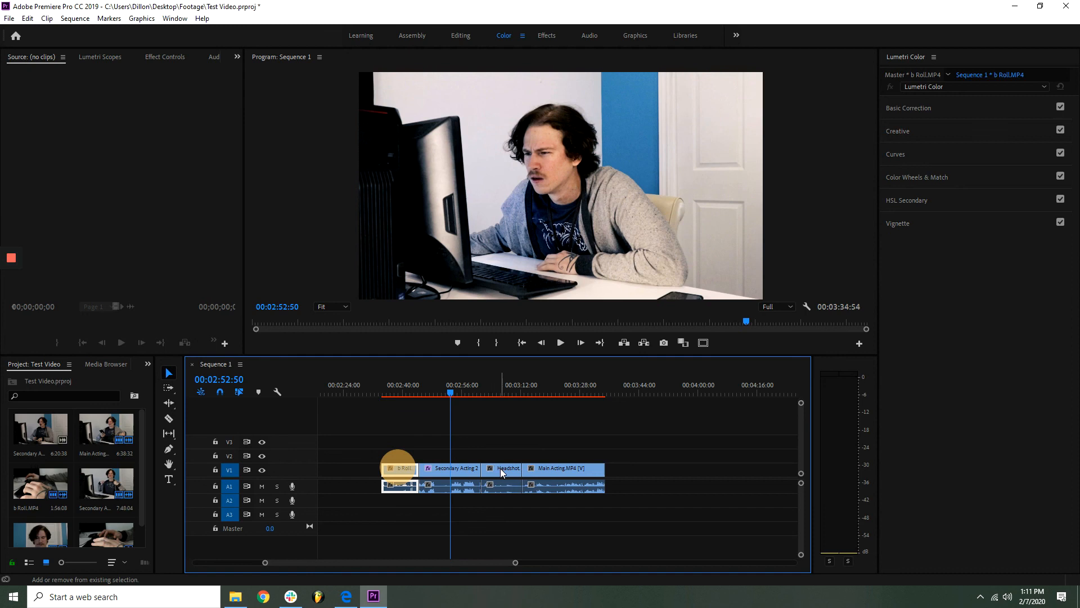
pyautogui.keyDown('shift'); pyautogui.click(501, 471); pyautogui.keyUp('shift')
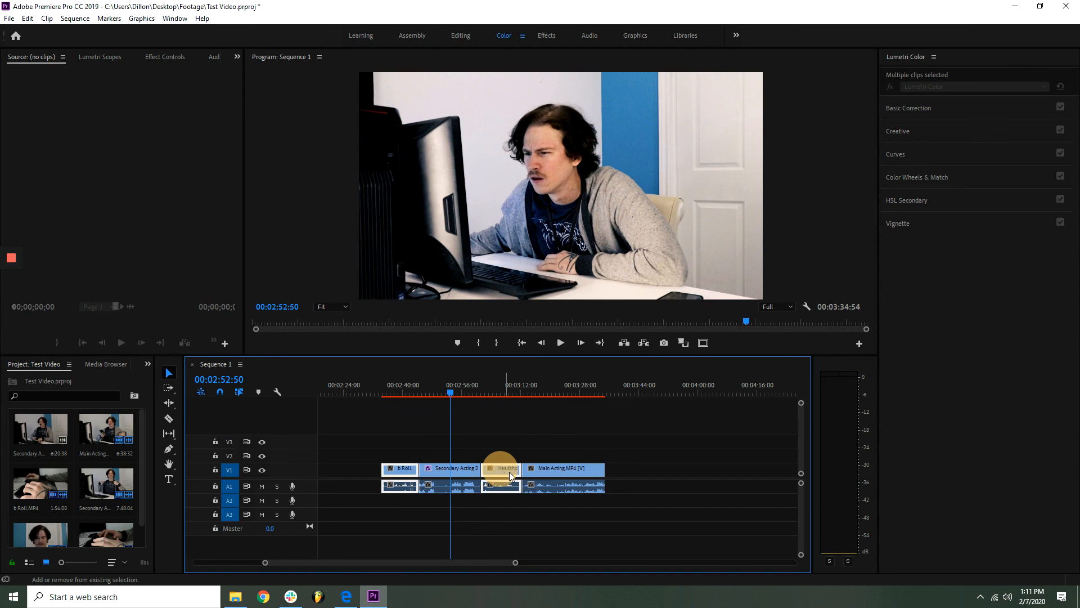
pyautogui.keyDown('shift'); pyautogui.click(543, 473); pyautogui.keyUp('shift')
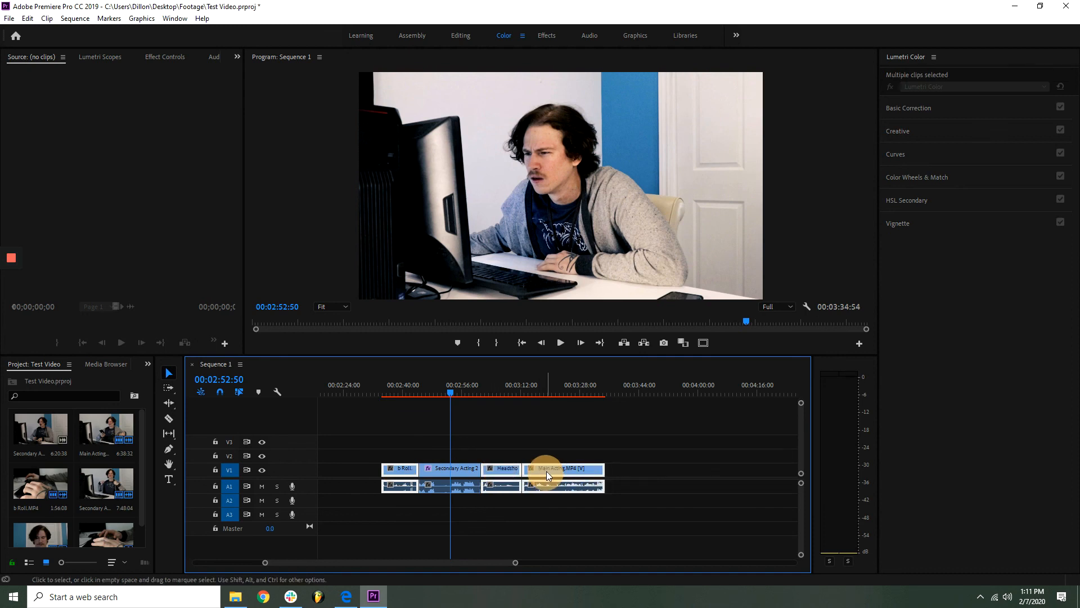
pyautogui.rightClick(547, 469)
pyautogui.click(596, 75)
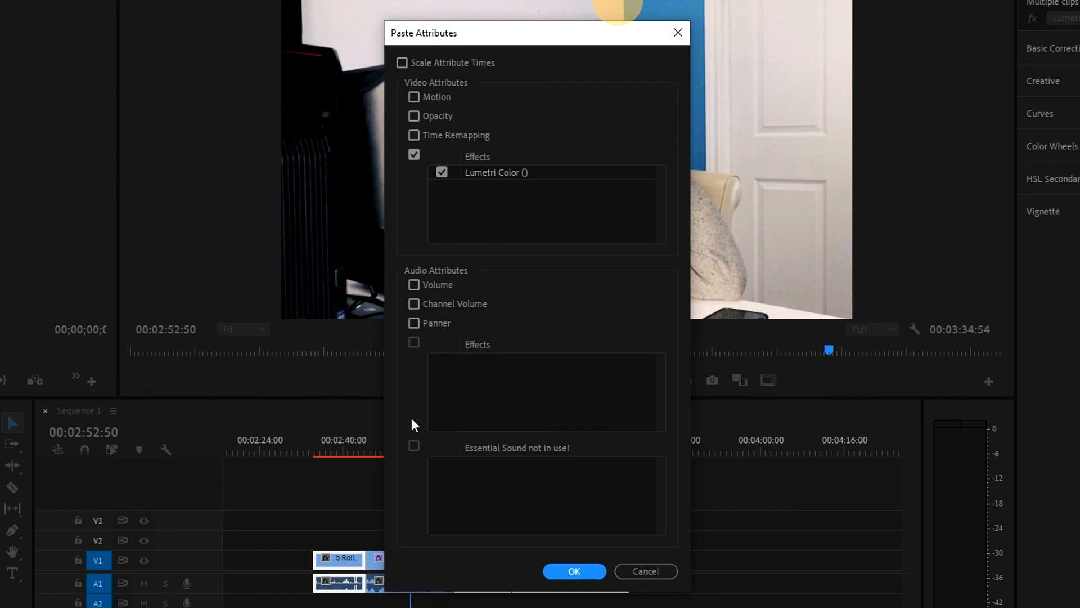
pyautogui.moveTo(483, 42); pyautogui.dragTo(541, 33)
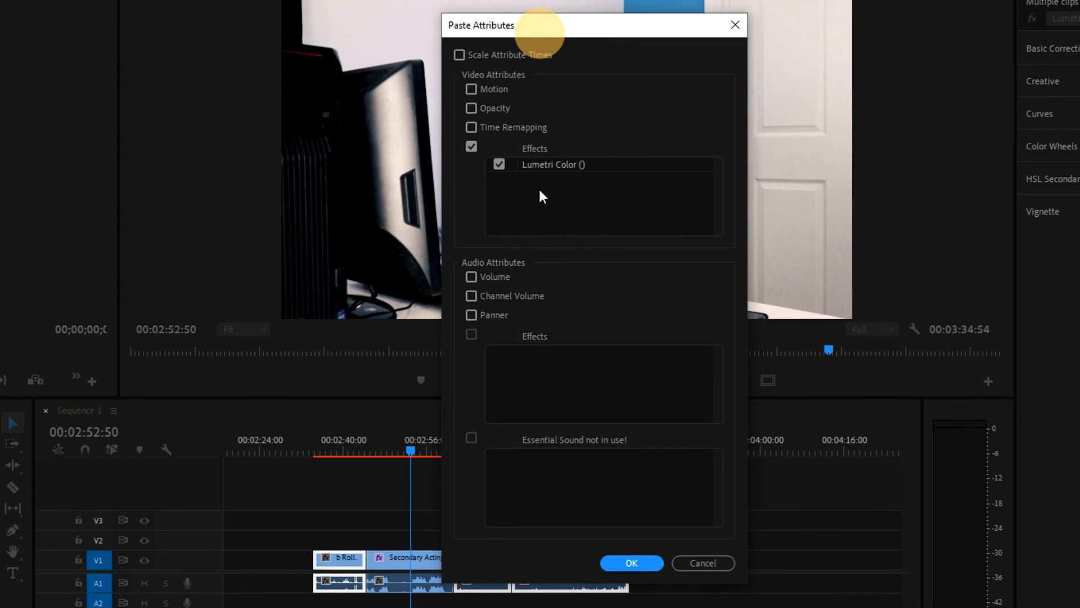
pyautogui.click(634, 563)
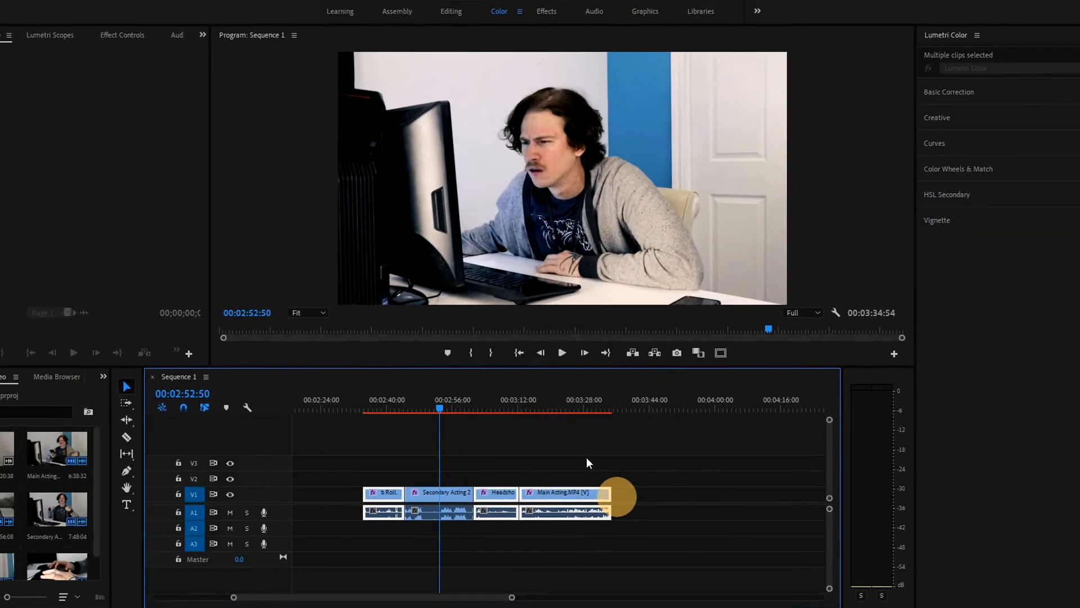
# Deselect the clips and move the playhead through the Headshot and Main Acting clips to check their pasted color correction
pyautogui.click(434, 418)
pyautogui.moveTo(451, 390); pyautogui.dragTo(497, 394)
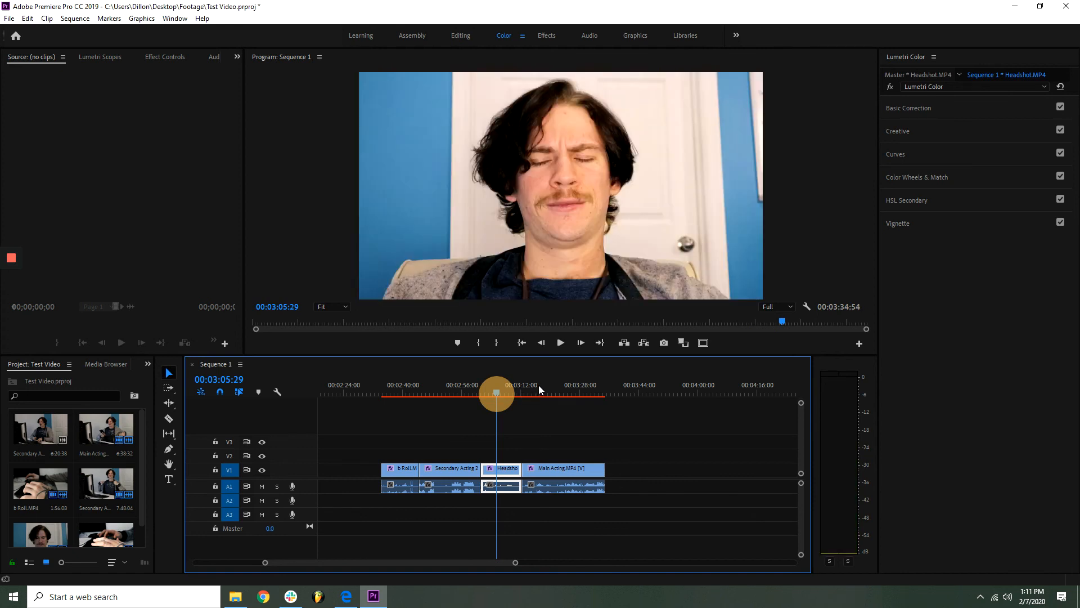
pyautogui.click(543, 388)
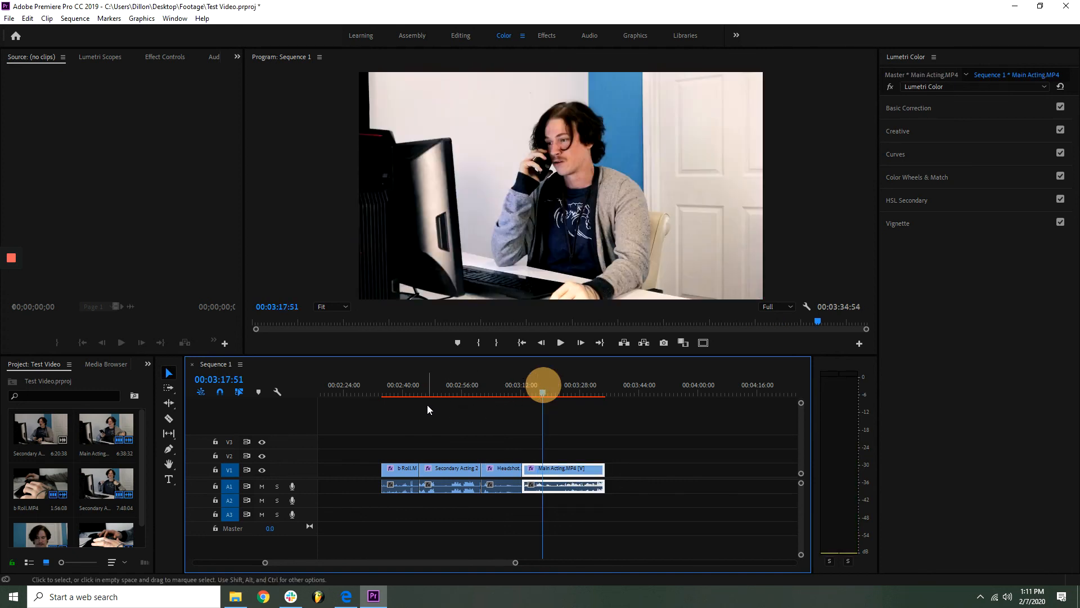